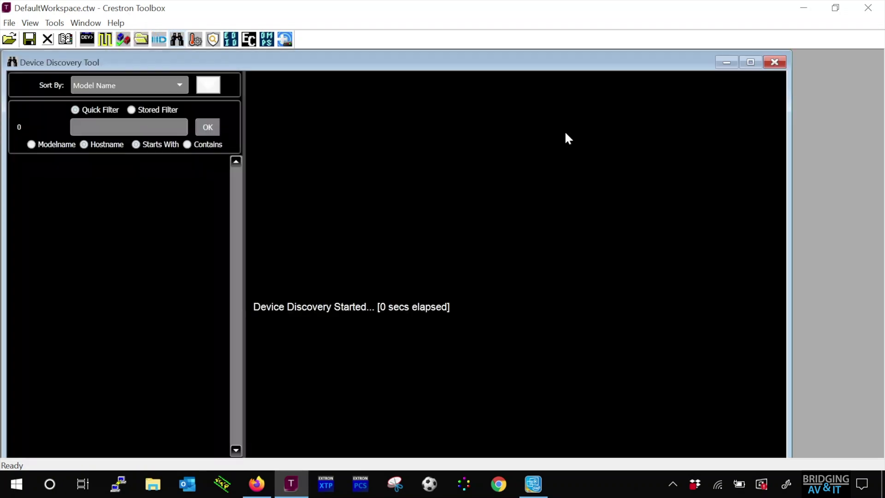
# Step: Maximize the Device Discovery Tool and let the scan finish with 0 devices found
pyautogui.click(751, 61)
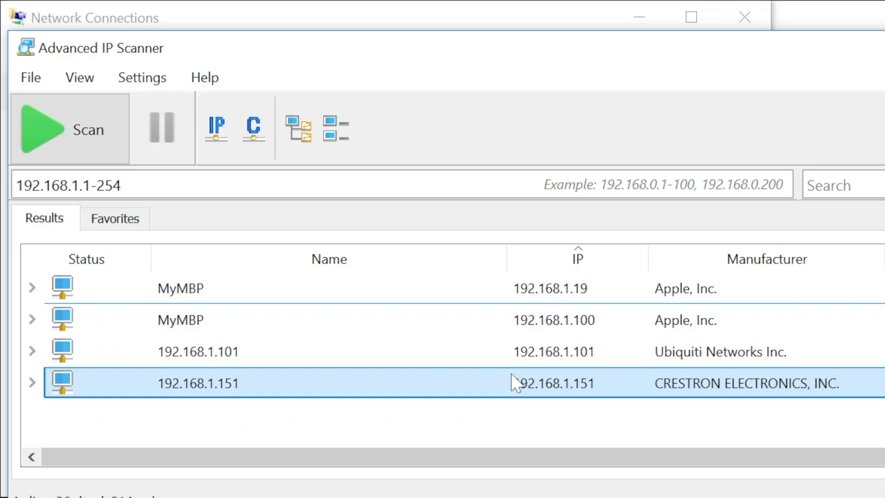
# Step: Open the Crestron device at 192.168.1.151 in the browser via Tools > HTTP
pyautogui.rightClick(512, 376)
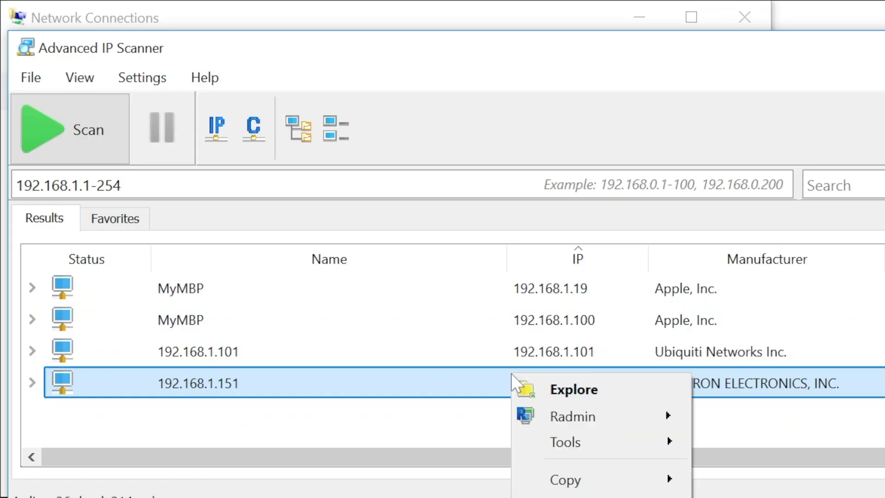
pyautogui.moveTo(497, 203)
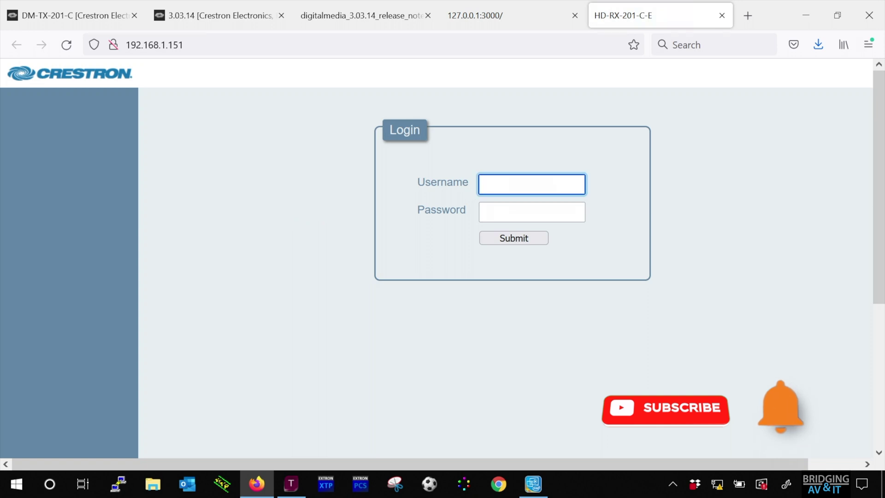
# Step: Close the extra tabs, including DM-TX-201-C, log in with the device username and password, and decline saving the login
pyautogui.click(280, 16)
pyautogui.click(279, 16)
pyautogui.click(280, 16)
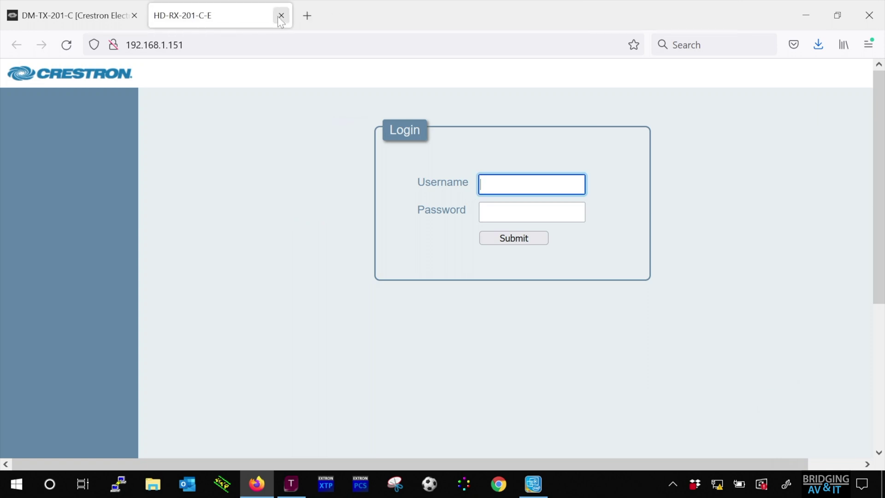
pyautogui.click(133, 15)
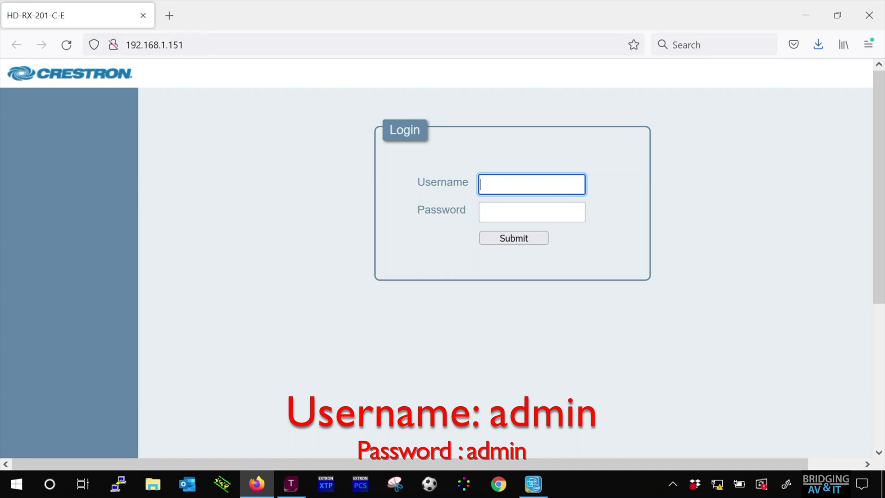
pyautogui.write('admin')
pyautogui.click(531, 212)
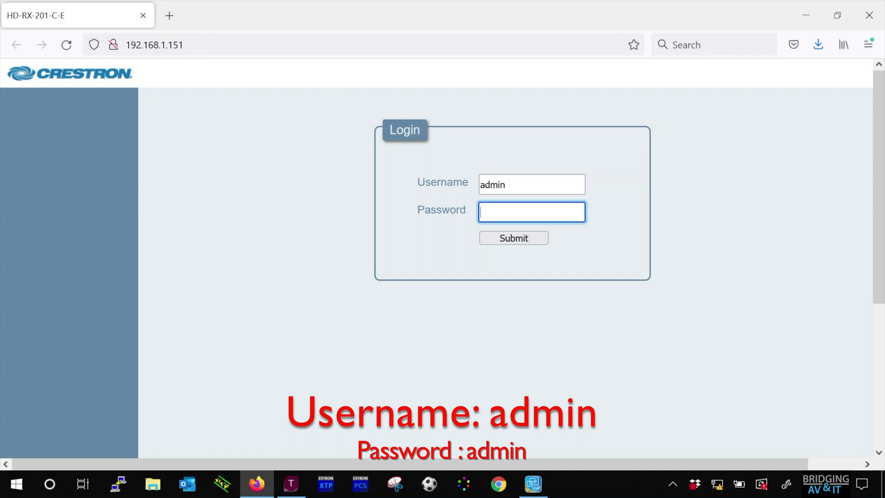
pyautogui.write('admin')
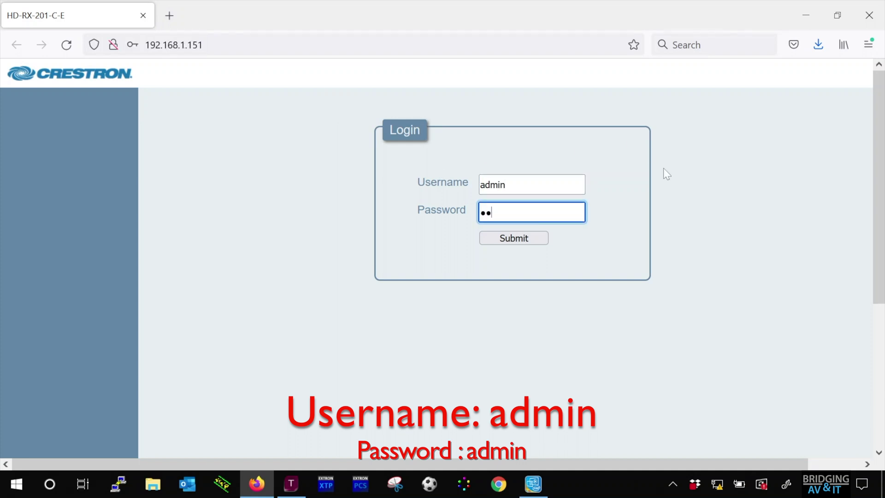
pyautogui.press('Return')
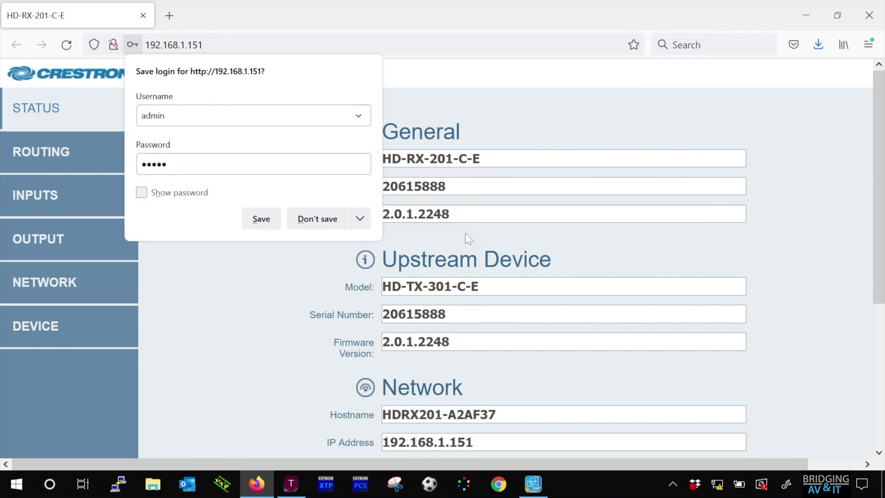
pyautogui.click(301, 210)
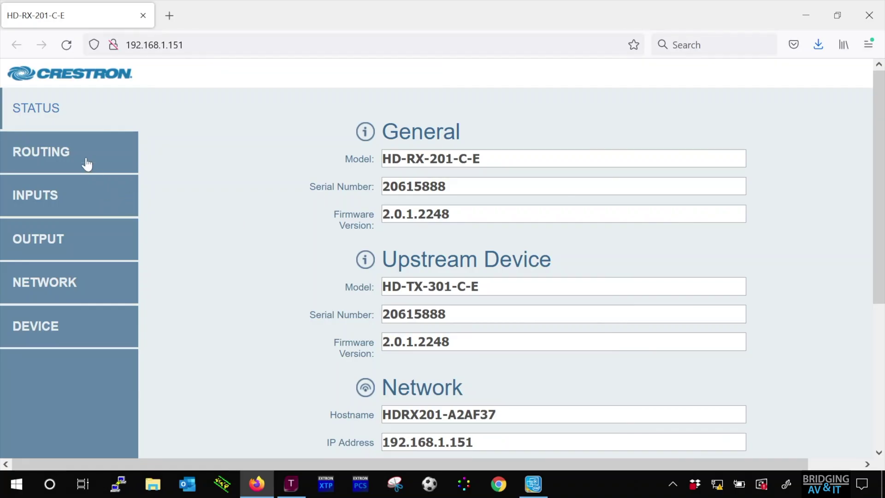
# Step: Review the Routing and Output pages of the receiver
pyautogui.click(64, 150)
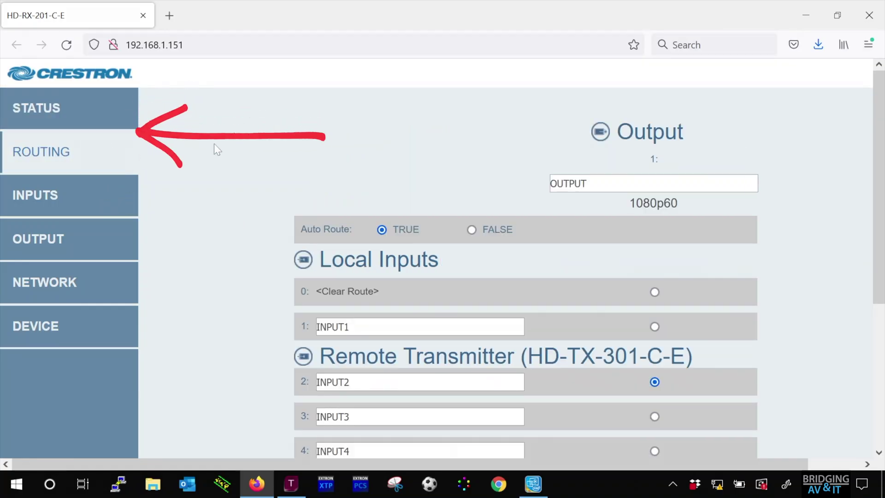
pyautogui.scroll(-2, 214, 145)
pyautogui.scroll(-3, 215, 147)
pyautogui.scroll(3, 214, 143)
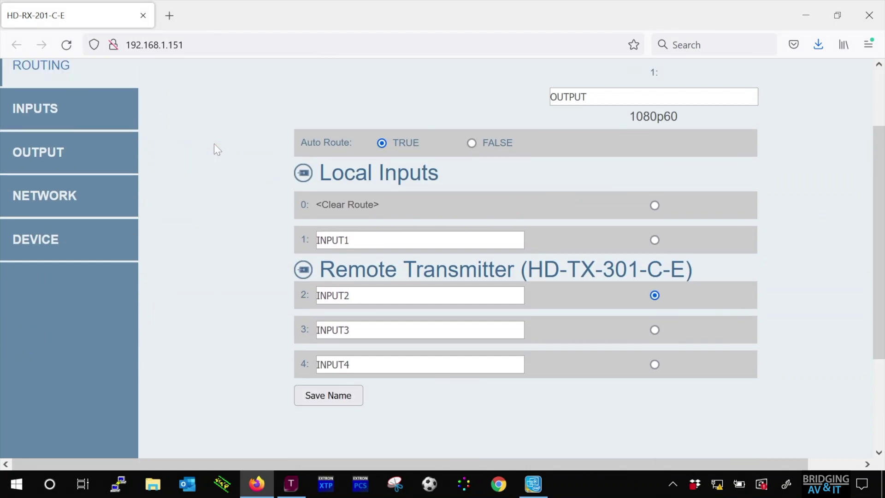
pyautogui.click(74, 174)
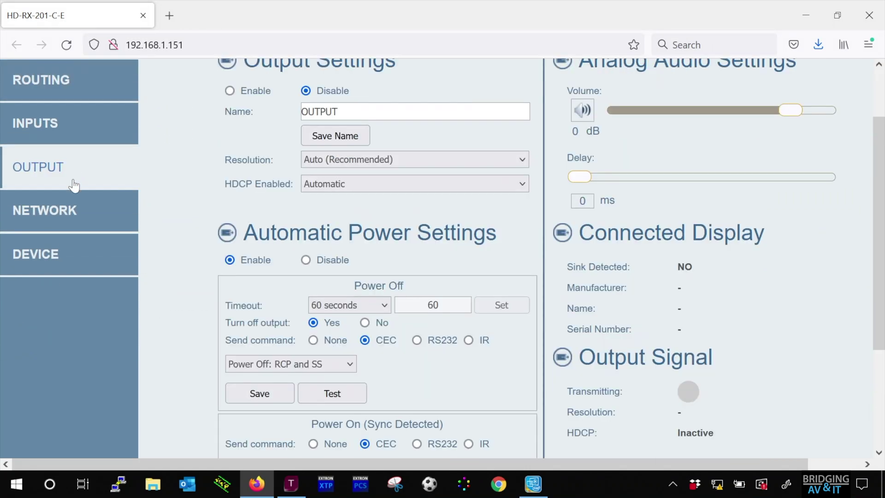
pyautogui.scroll(3, 236, 179)
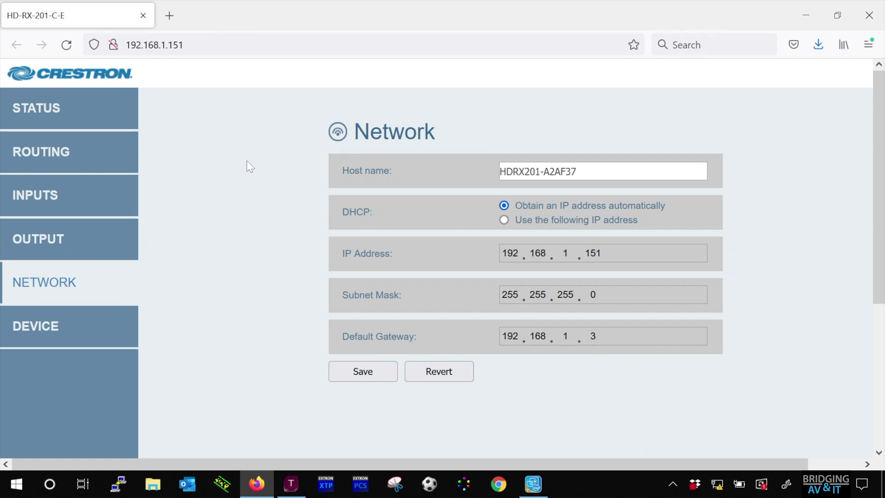
# Step: Review the Device and Status pages, then return to the Routing page
pyautogui.click(59, 326)
pyautogui.scroll(-2, 266, 219)
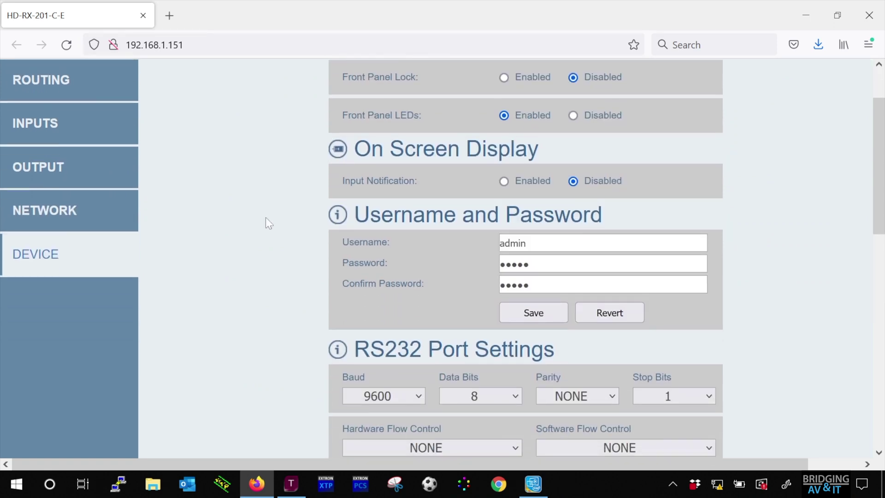
pyautogui.scroll(-6, 266, 222)
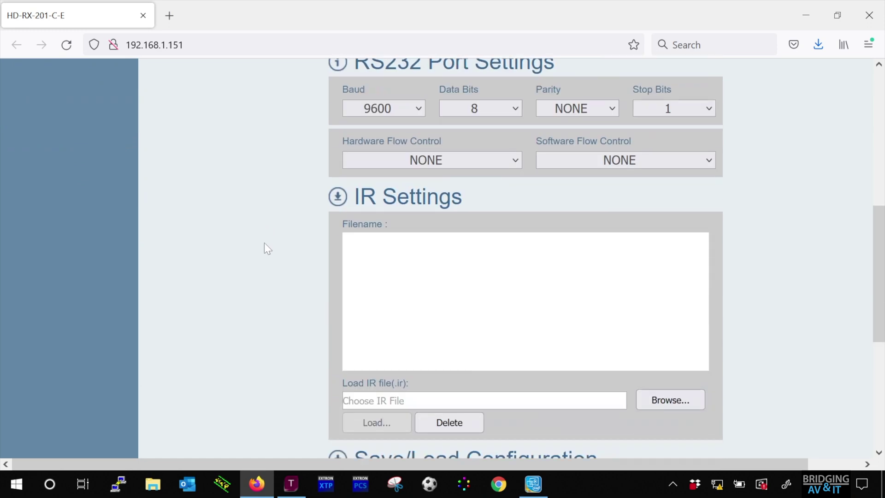
pyautogui.scroll(8, 264, 243)
pyautogui.click(130, 121)
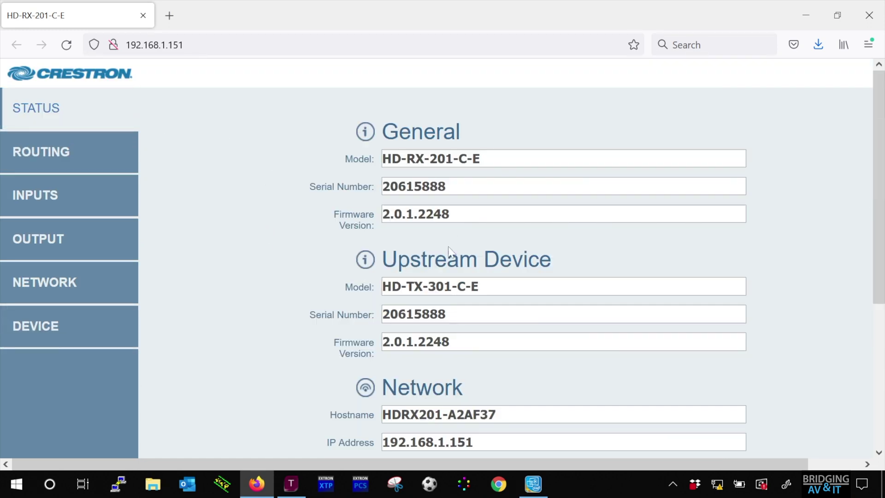
pyautogui.scroll(-5, 175, 273)
pyautogui.scroll(5, 175, 273)
pyautogui.click(30, 154)
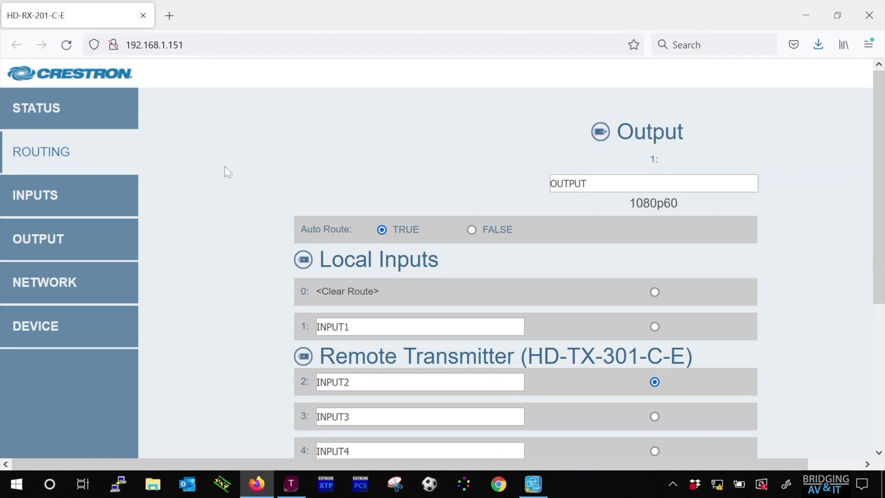
# Step: Rename INPUT1 to HDMI IN and INPUT2 to HDMI IN 2
pyautogui.scroll(-2, 225, 167)
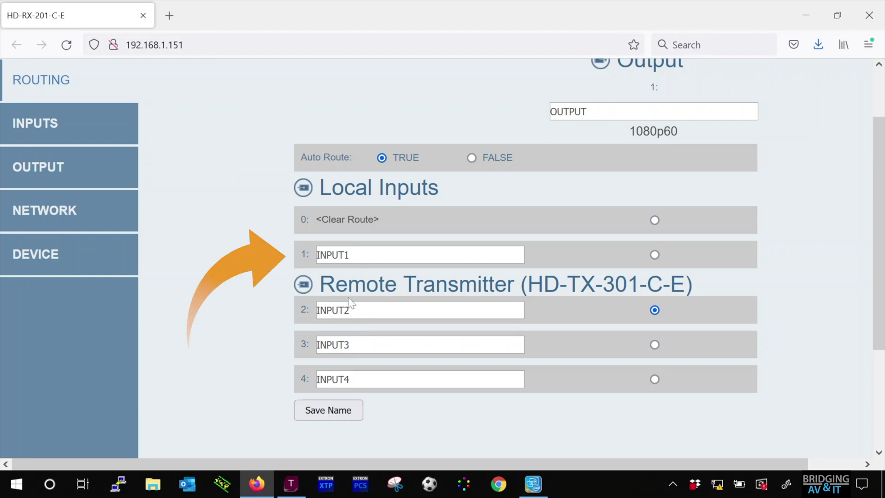
pyautogui.moveTo(350, 255); pyautogui.dragTo(317, 255)
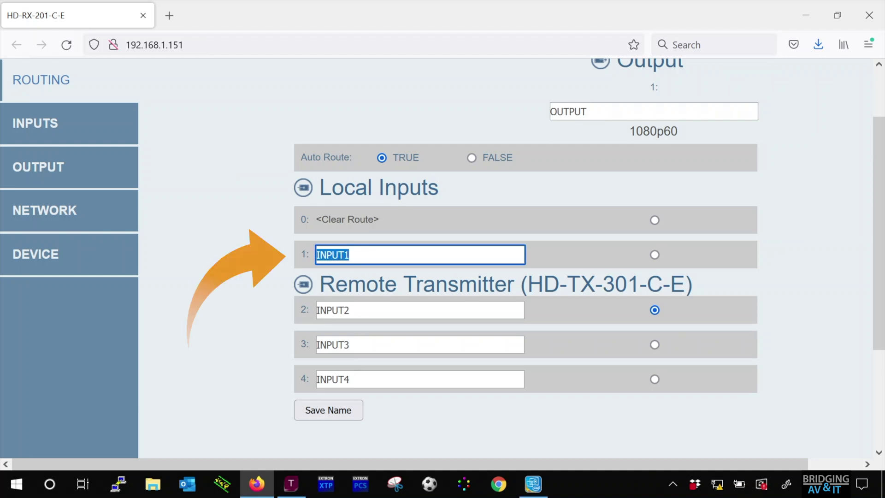
pyautogui.write('HDMI IN')
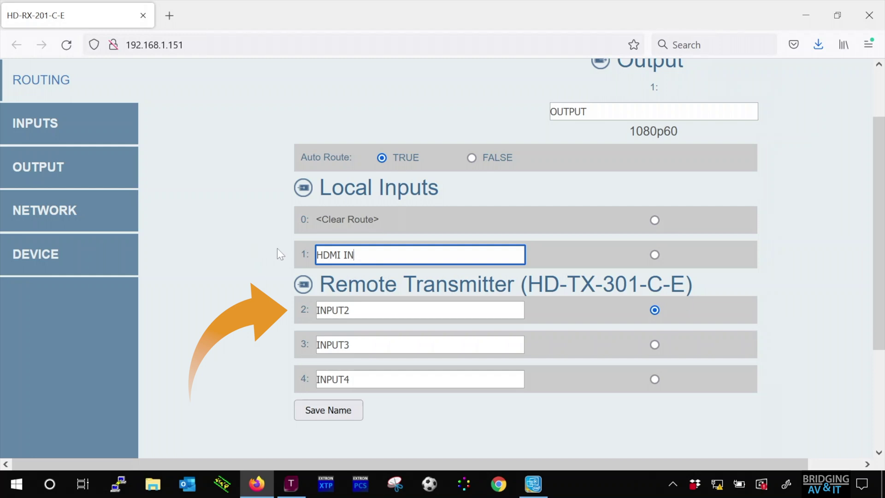
pyautogui.click(351, 309)
pyautogui.hotkey('shift', 'Left')
pyautogui.hotkey('shift', 'Left')
pyautogui.hotkey('shift', 'Left')
pyautogui.hotkey('shift', 'Left')
pyautogui.hotkey('shift', 'Left')
pyautogui.hotkey('shift', 'Left')
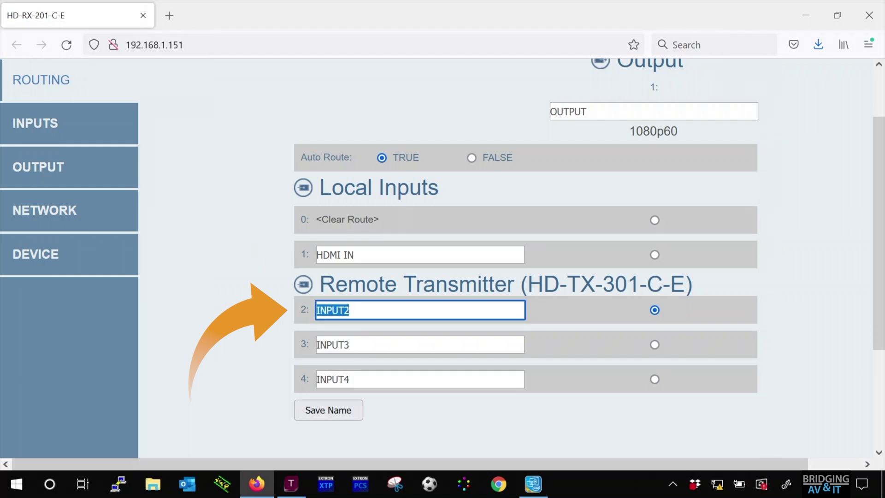
pyautogui.write('HDMI IN 2')
# Step: Rename INPUT3 to HDMI IN 3 and INPUT4 to VGA IN, then save the names
pyautogui.click(349, 345)
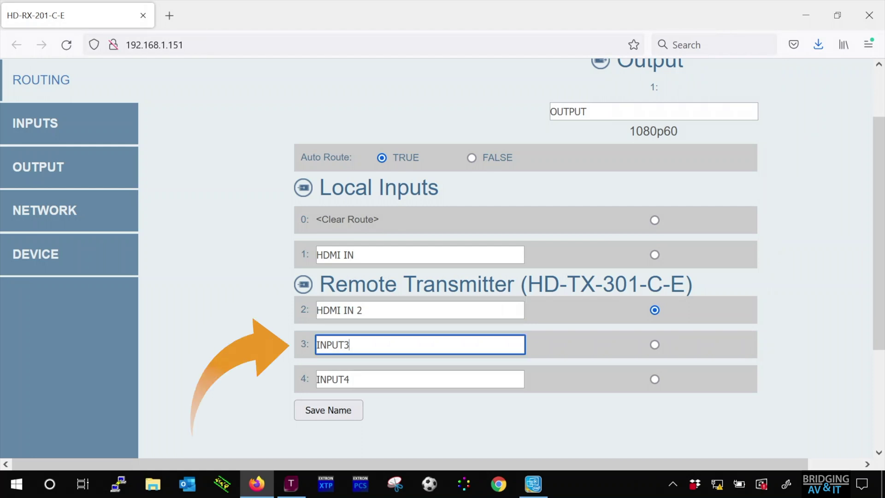
pyautogui.hotkey('ctrl', 'a')
pyautogui.write('HDMI IN 3')
pyautogui.click(419, 378)
pyautogui.hotkey('ctrl', 'a')
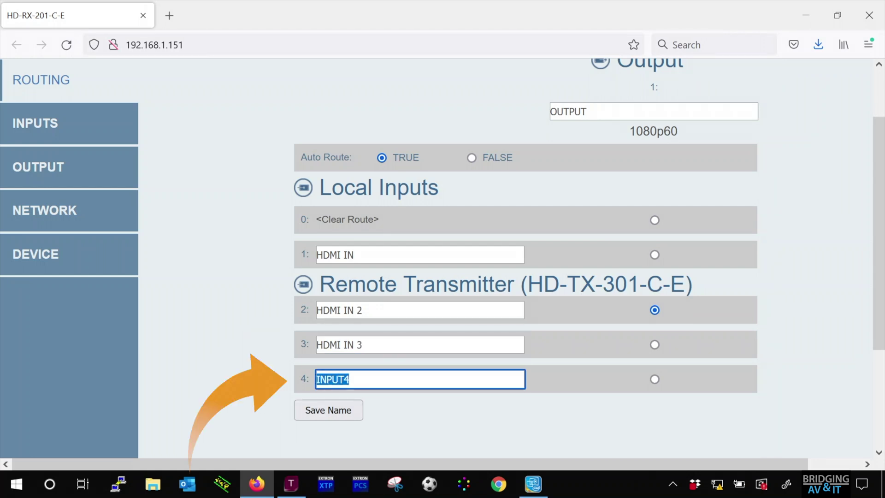
pyautogui.write('VGA IN')
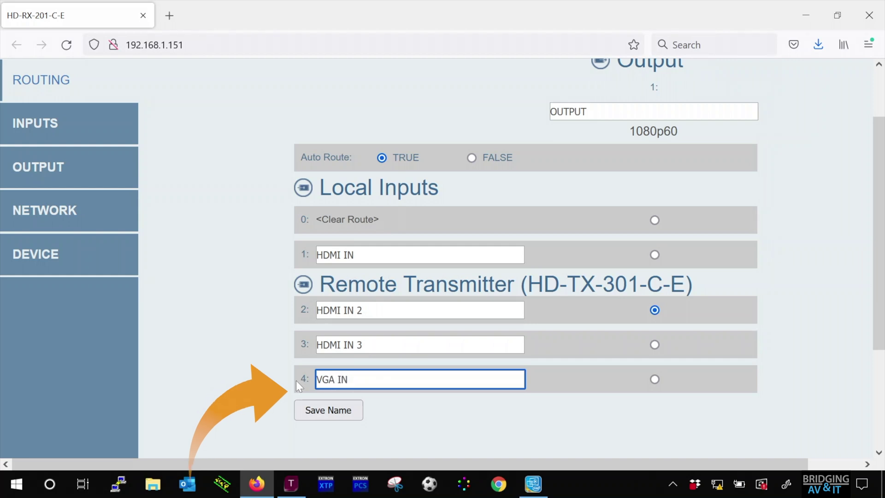
pyautogui.click(350, 410)
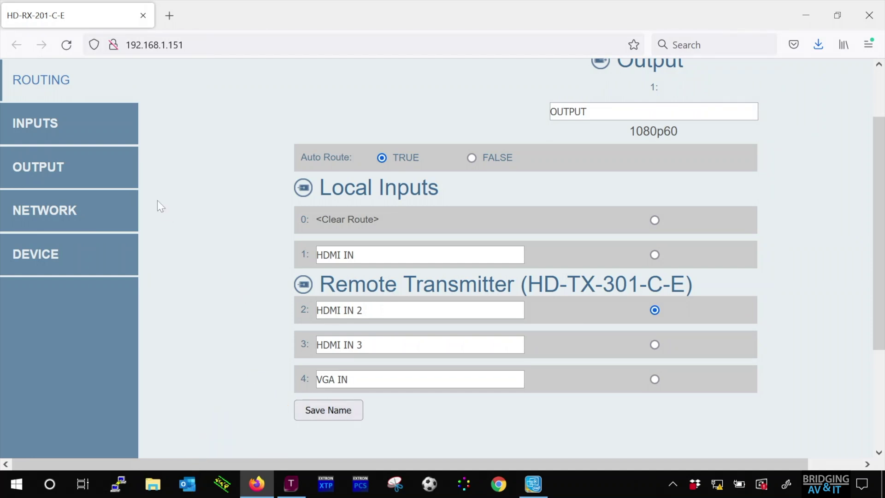
# Step: On the Inputs page, review the EDID options and keep 1 DM Default EDID
pyautogui.click(52, 122)
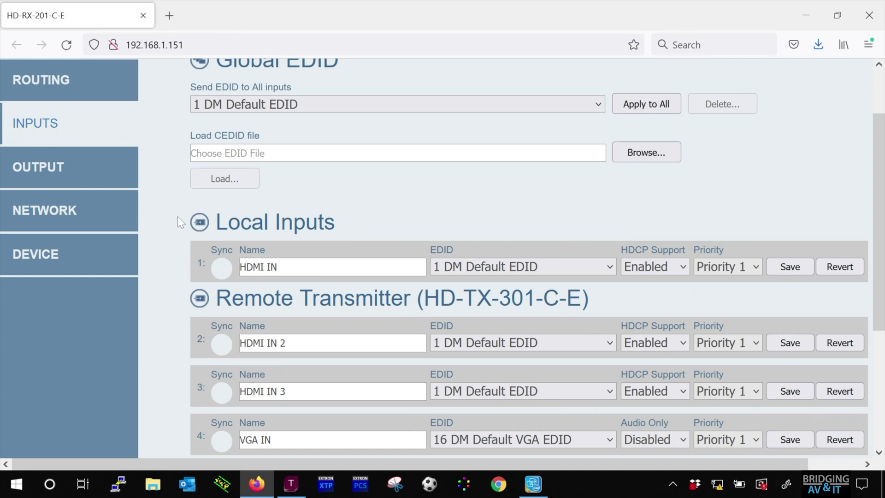
pyautogui.scroll(3, 295, 195)
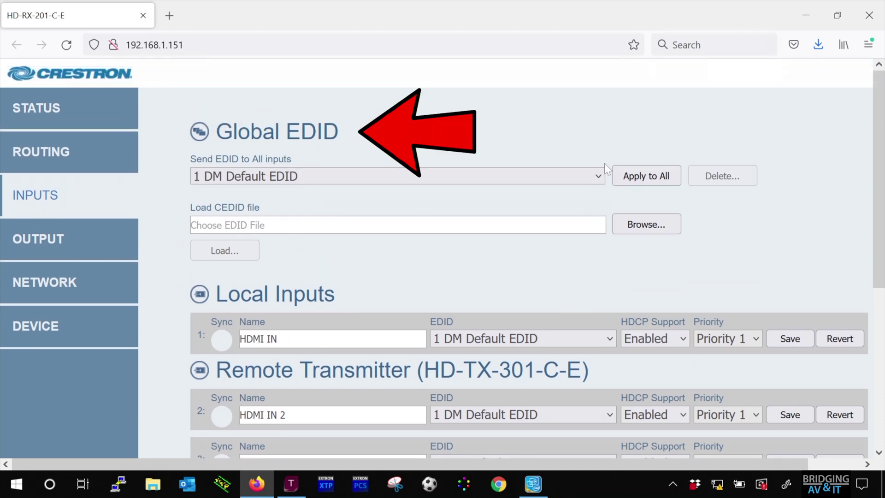
pyautogui.click(598, 176)
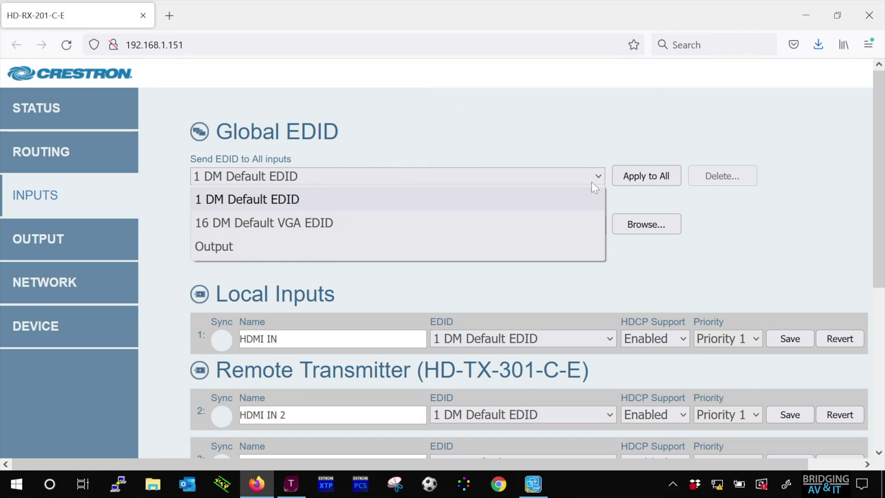
pyautogui.click(588, 142)
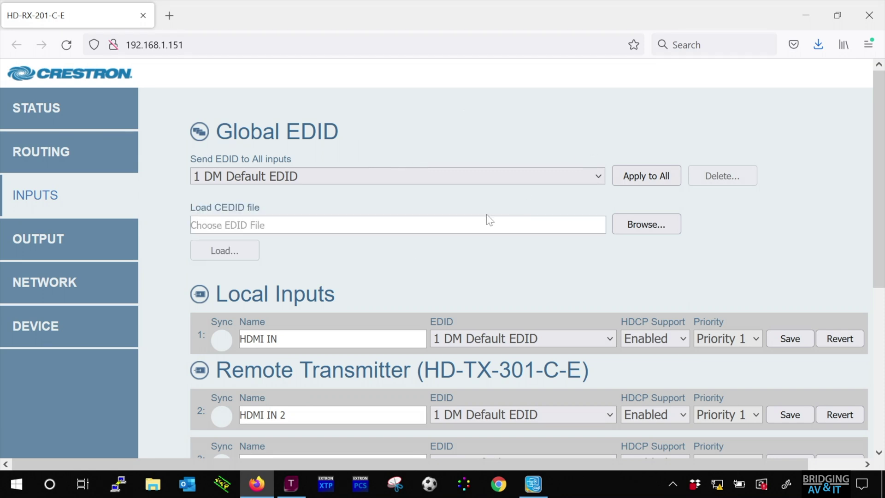
# Step: Enable Priority Routing and save all input settings
pyautogui.scroll(-3, 355, 252)
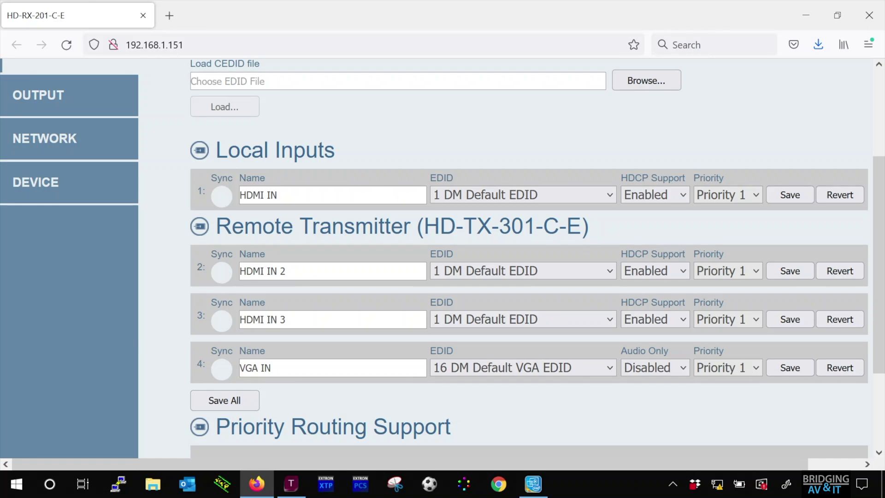
pyautogui.scroll(-3, 415, 298)
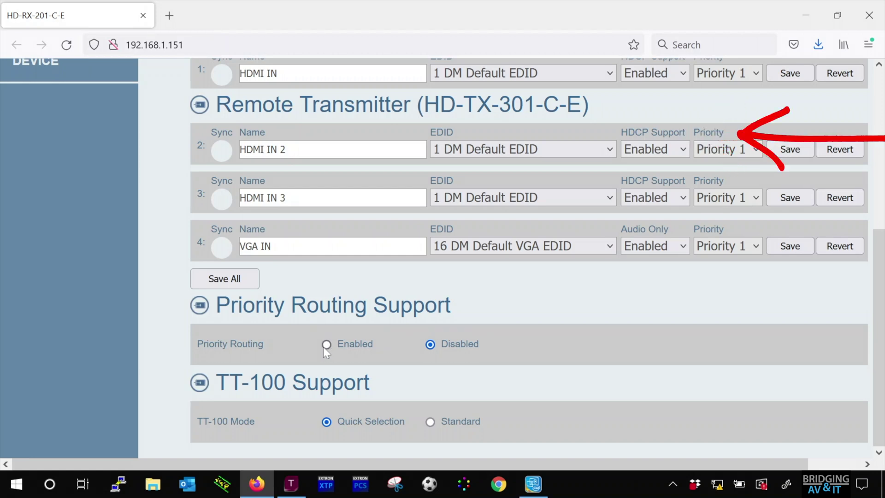
pyautogui.click(321, 347)
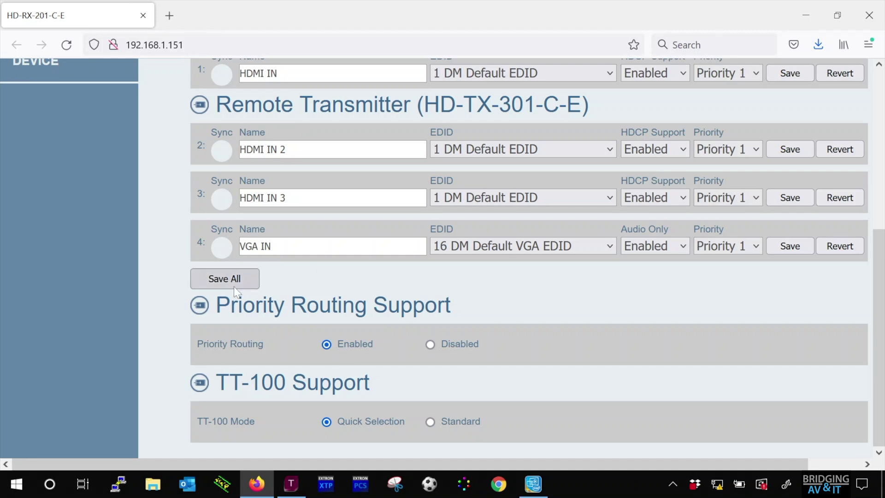
pyautogui.click(246, 278)
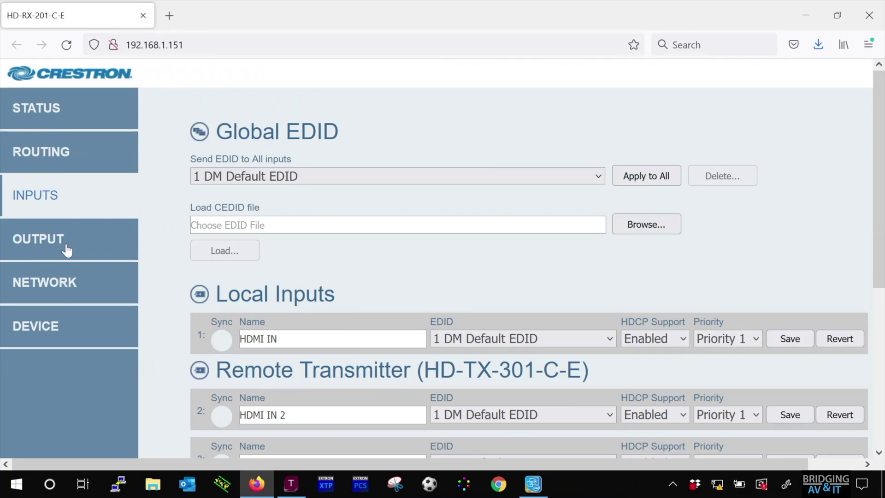
# Step: Rename the output to ROOMDISPLAY1 and keep its resolution at Auto (Recommended)
pyautogui.click(66, 249)
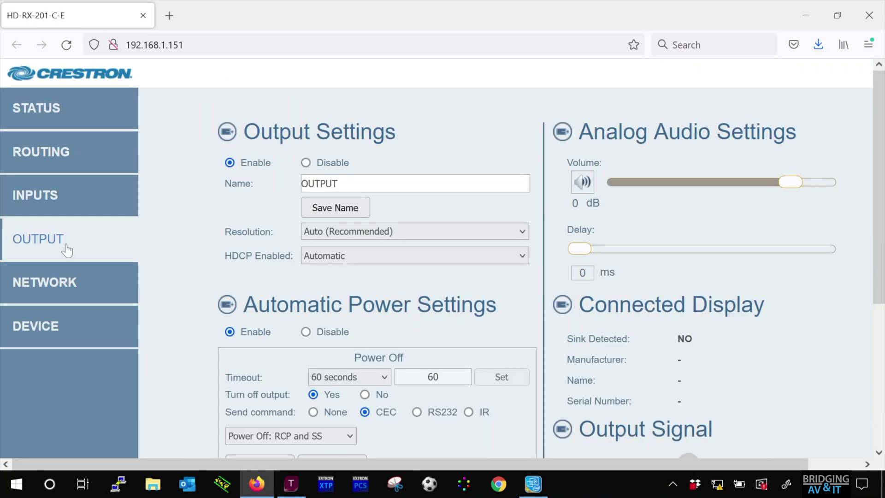
pyautogui.moveTo(339, 183); pyautogui.dragTo(290, 181)
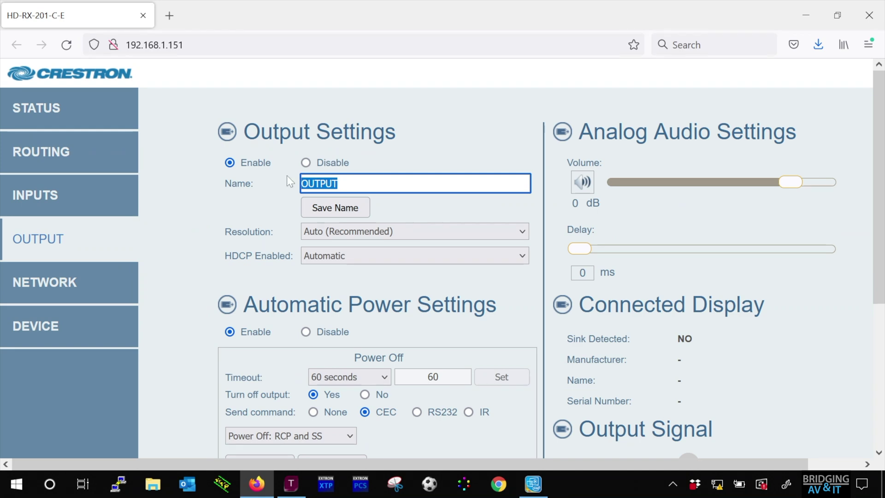
pyautogui.write('rR')
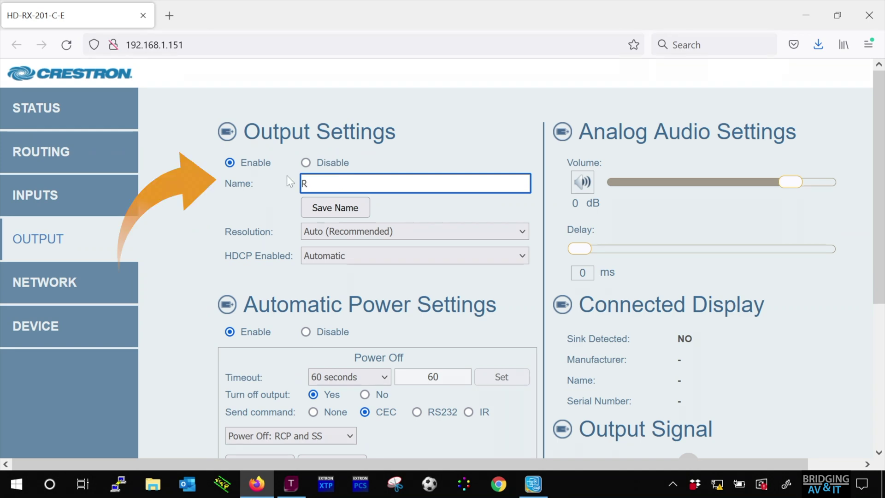
pyautogui.write('OOMDISPLAY1')
pyautogui.click(356, 206)
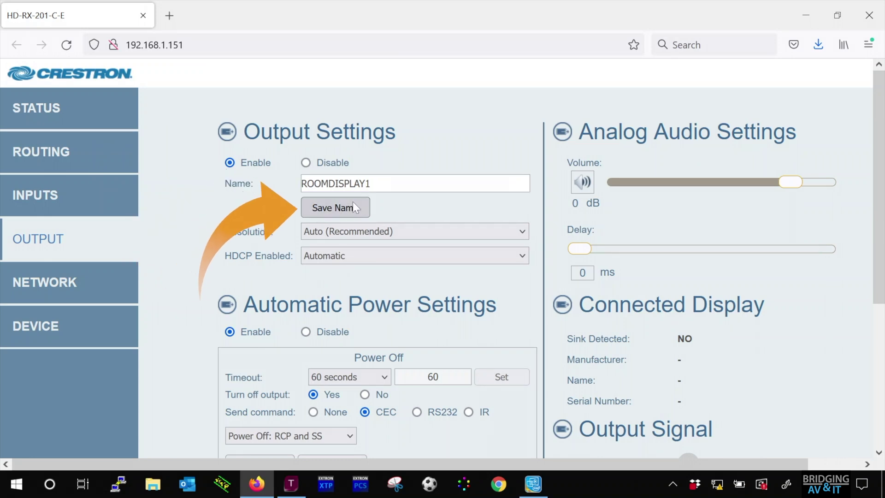
pyautogui.click(383, 233)
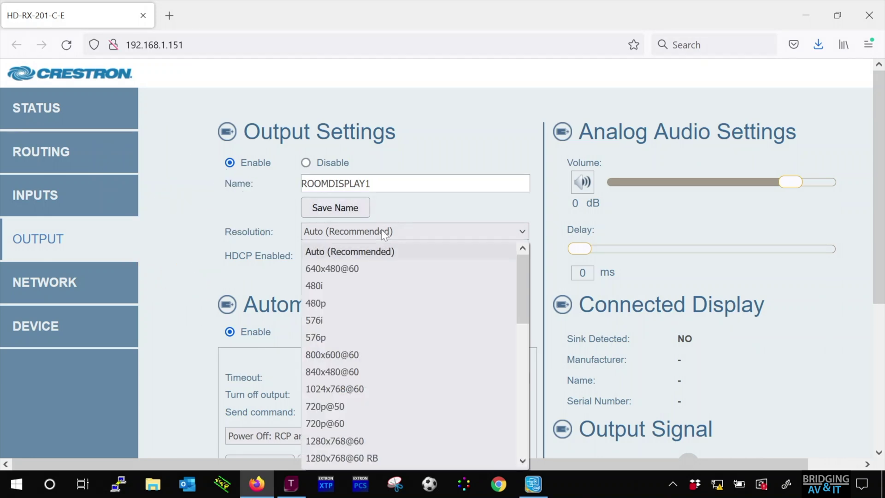
pyautogui.click(383, 234)
# Step: Set Automatic Power Settings to Disable
pyautogui.scroll(-3, 383, 256)
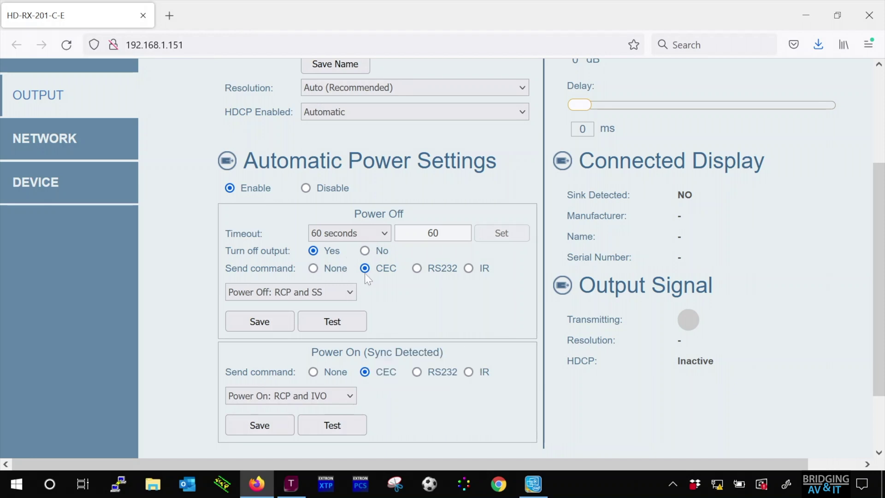
pyautogui.click(269, 319)
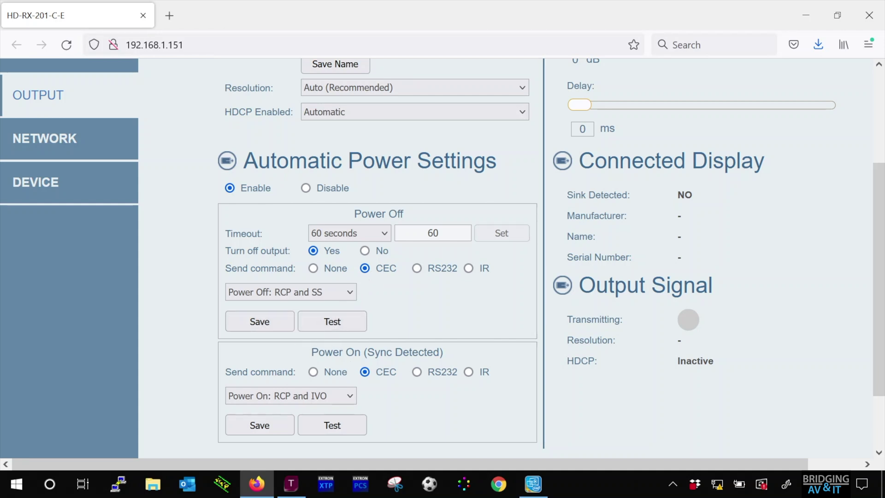
pyautogui.scroll(-2, 336, 362)
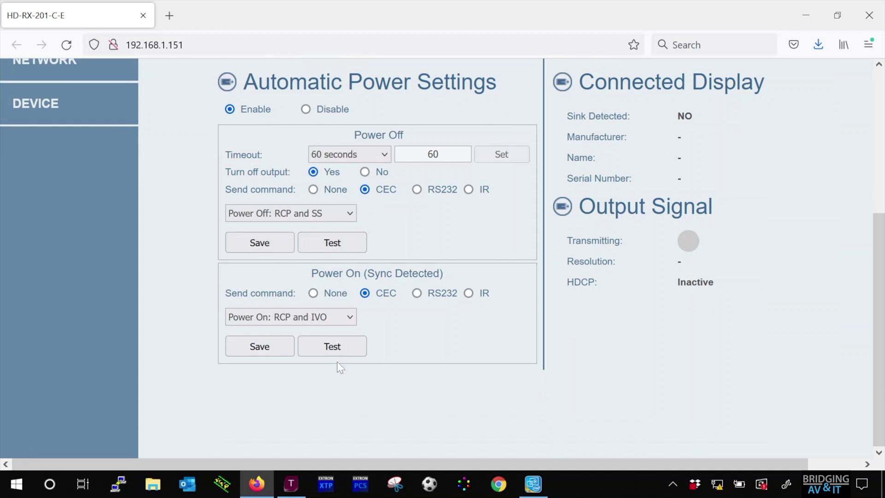
pyautogui.scroll(5, 337, 361)
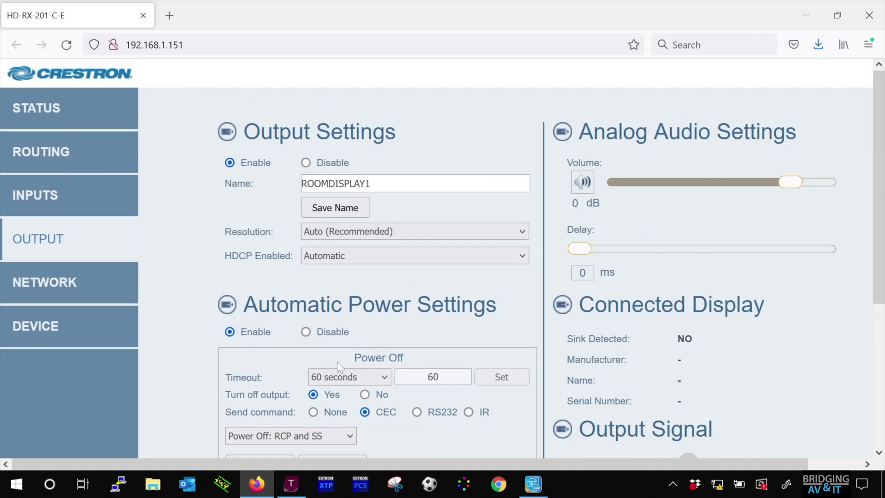
pyautogui.click(307, 332)
pyautogui.scroll(-4, 308, 331)
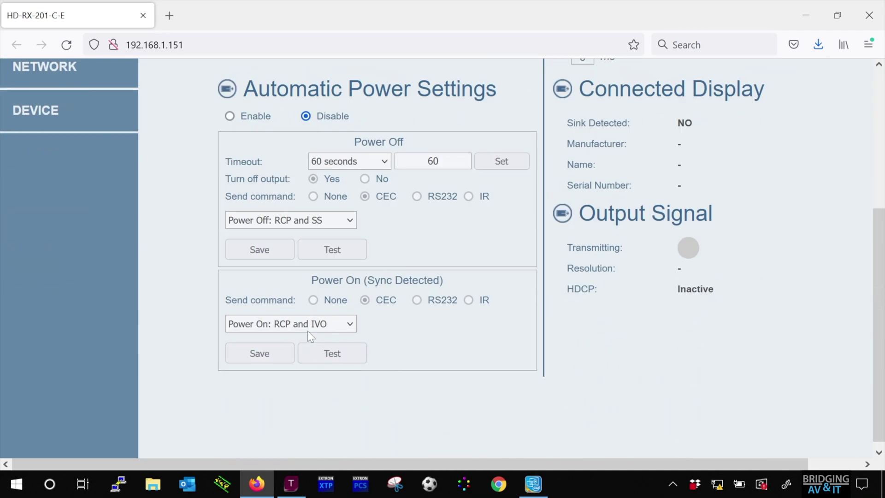
# Step: Save the disabled power setting and check the receiver's host name on the Network page
pyautogui.click(259, 249)
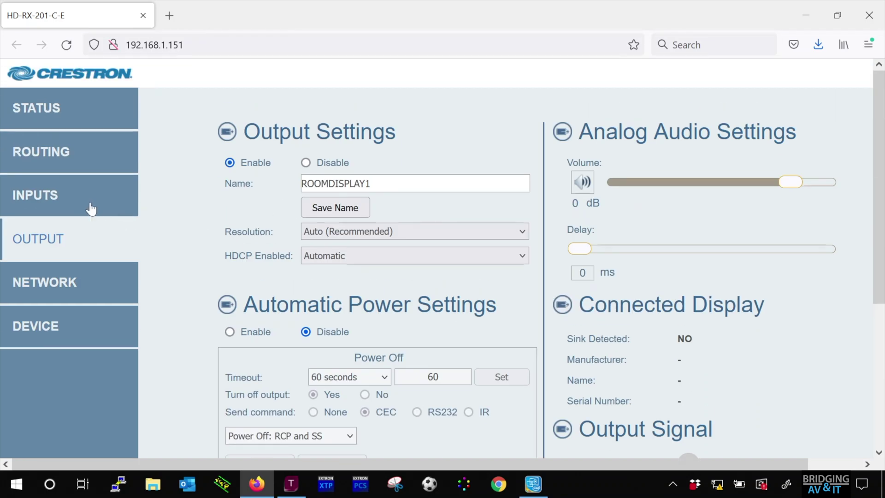
pyautogui.click(57, 284)
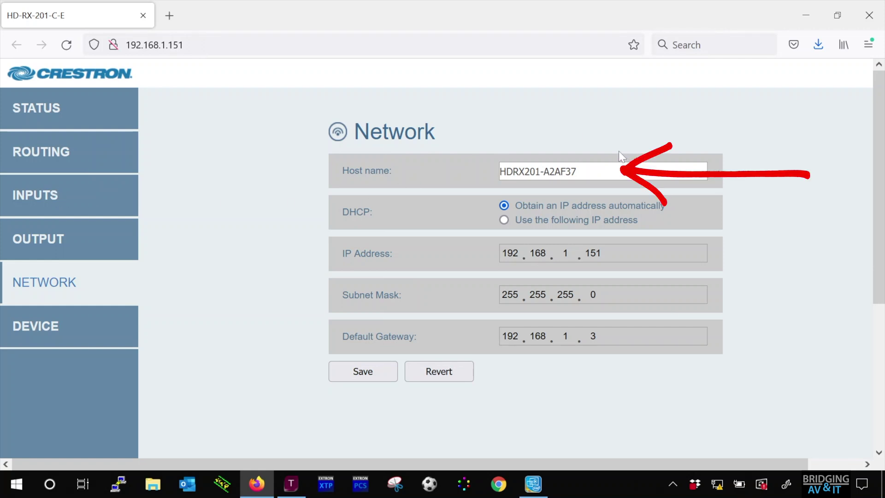
pyautogui.click(594, 171)
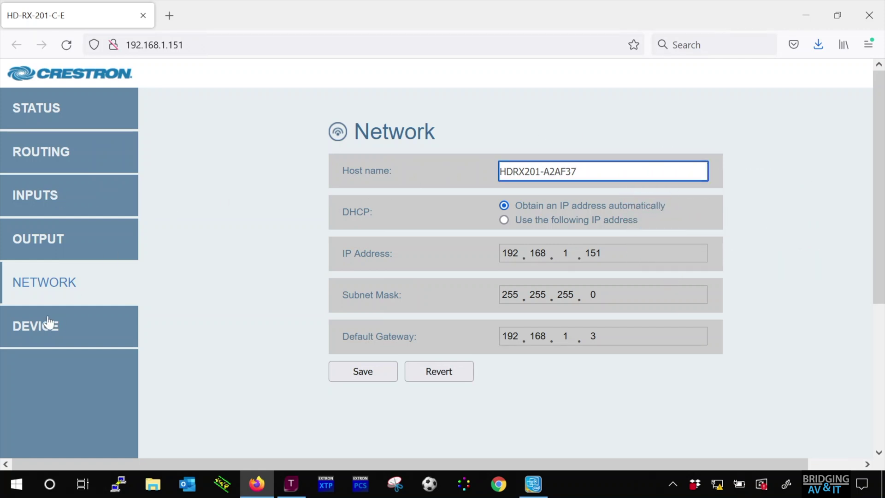
# Step: Scroll the Device page down to the Firmware section showing version 2.0.1.2248
pyautogui.click(40, 325)
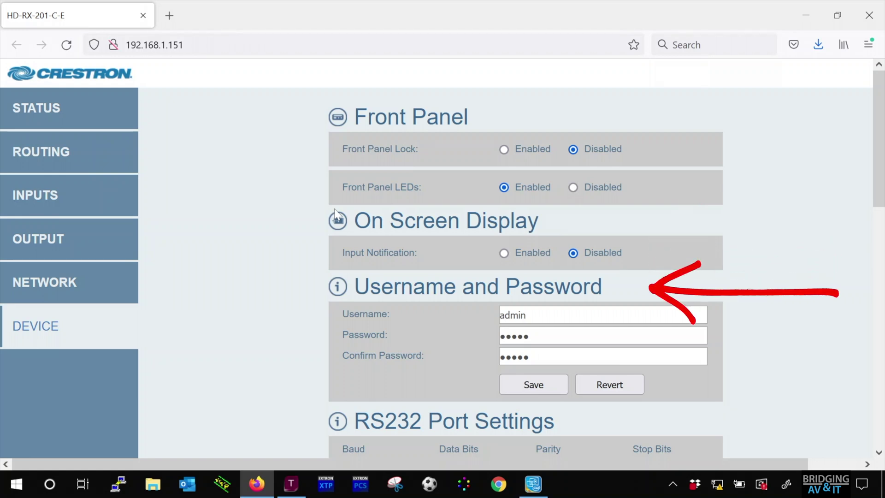
pyautogui.scroll(-3, 335, 209)
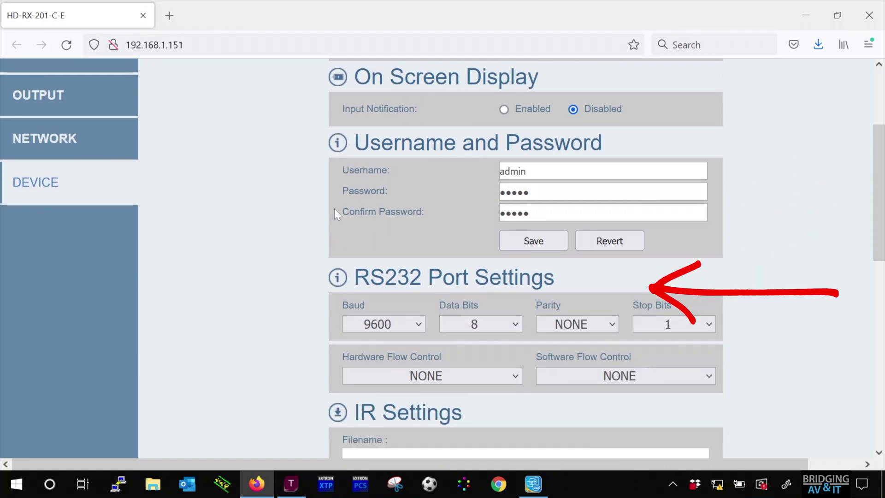
pyautogui.scroll(2, 335, 209)
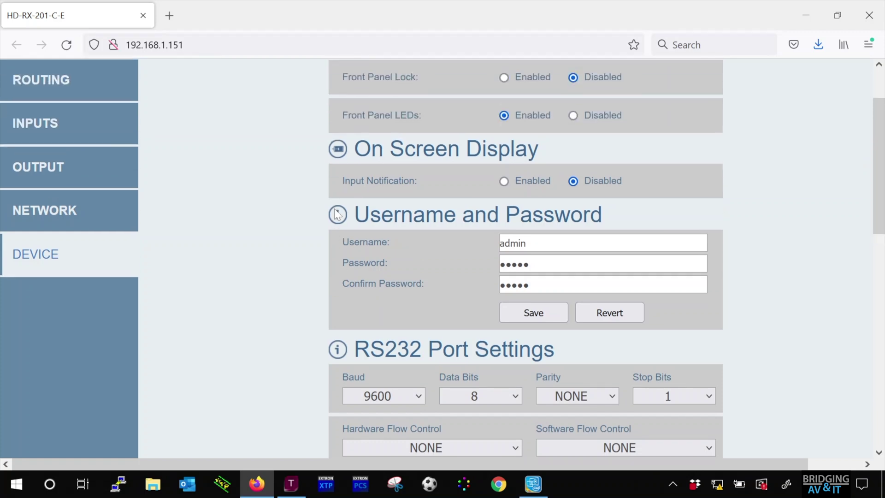
pyautogui.scroll(-4, 336, 213)
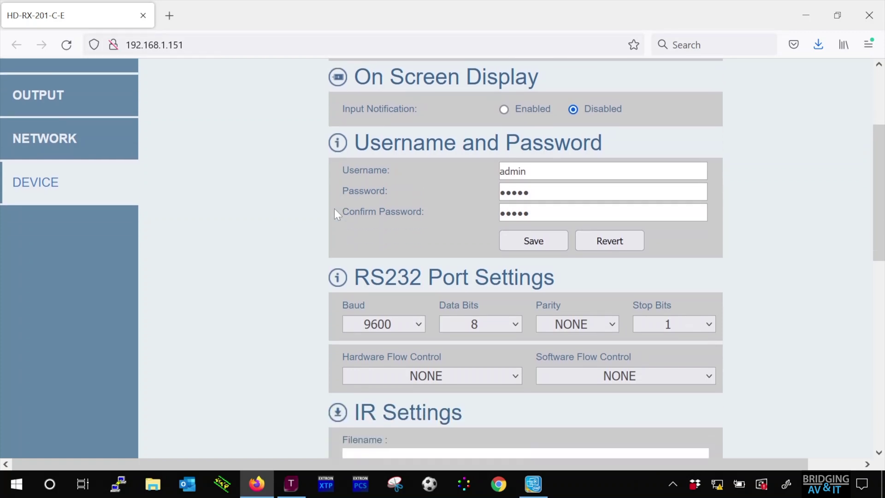
pyautogui.scroll(-2, 335, 213)
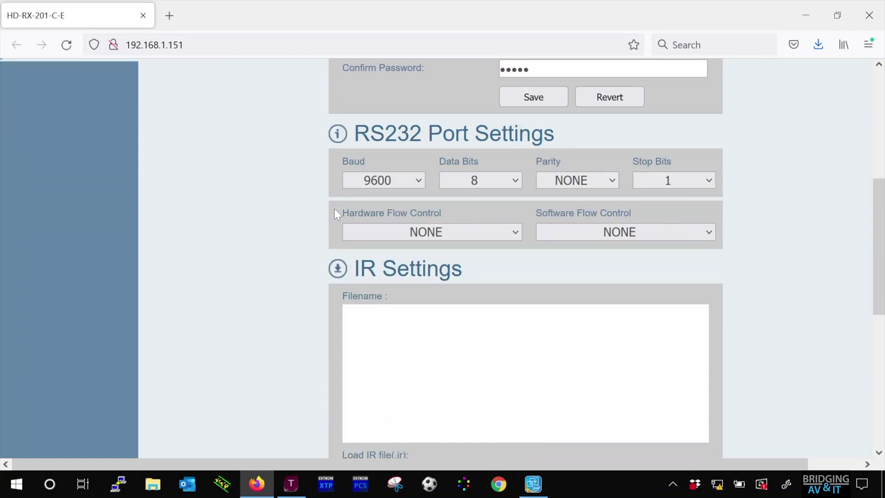
pyautogui.scroll(-4, 335, 214)
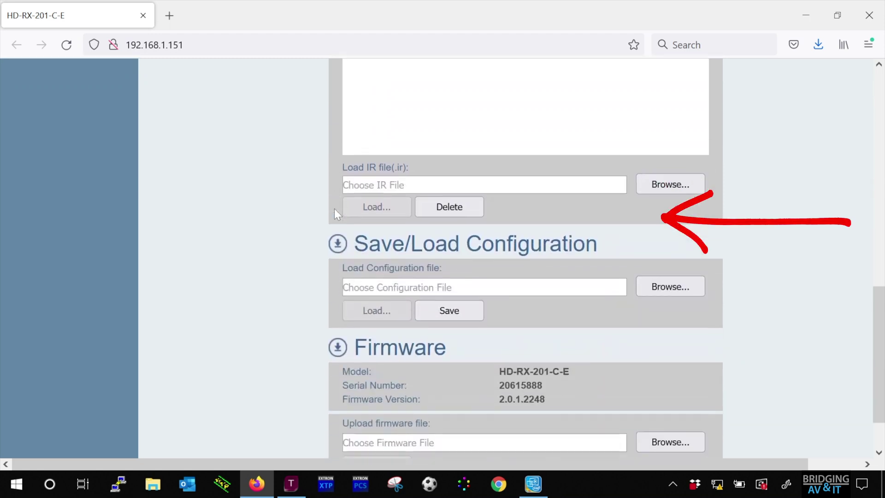
pyautogui.scroll(-2, 335, 214)
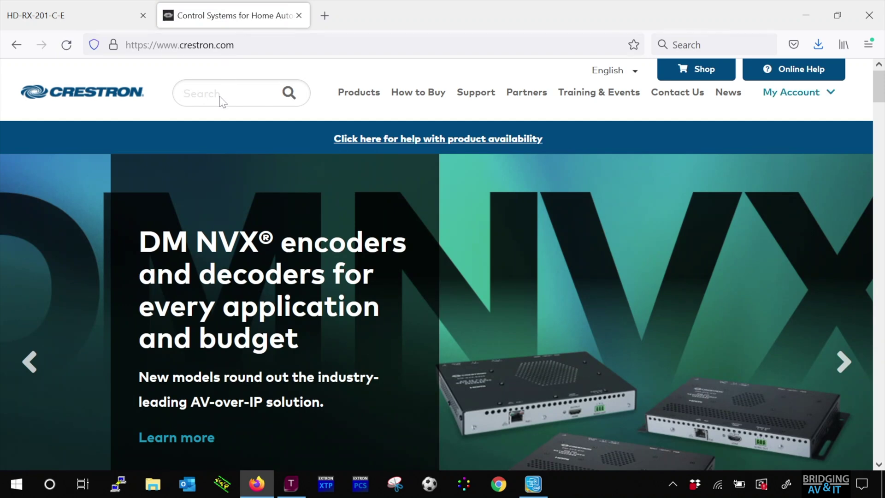
# Step: Copy the model number HD-RX-201-C-E from the Status page and search crestron.com for it
pyautogui.hotkey('ctrl', 'shift', 'Tab')
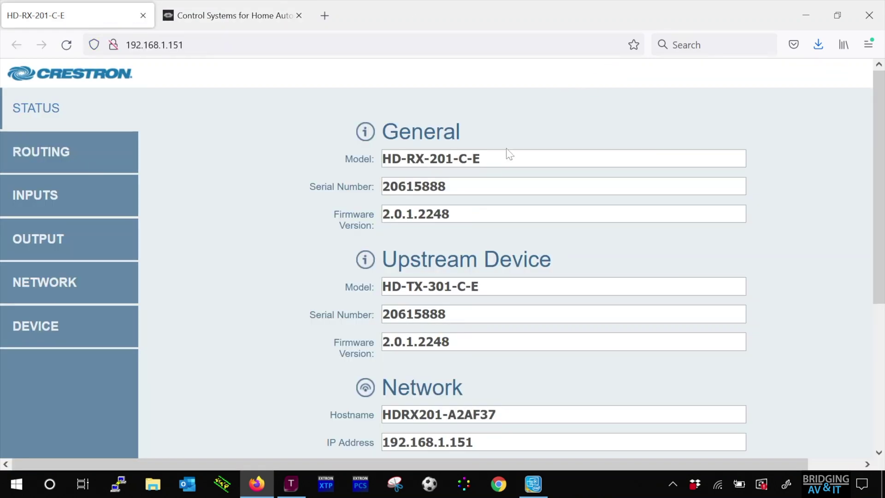
pyautogui.moveTo(481, 158); pyautogui.dragTo(381, 158)
pyautogui.hotkey('ctrl', 'c')
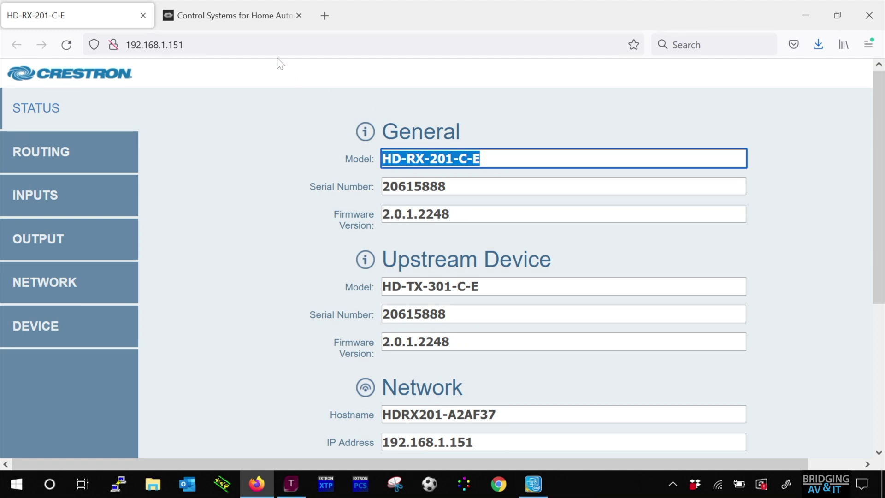
pyautogui.click(227, 14)
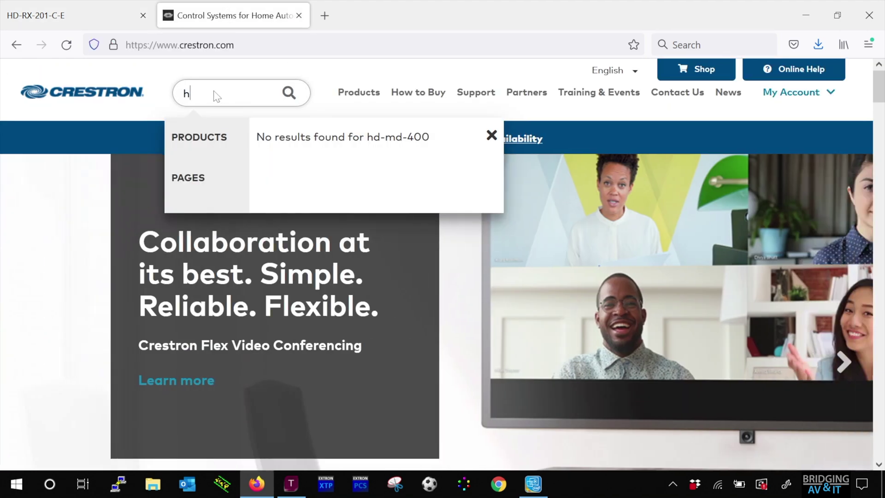
pyautogui.press('BackSpace')
pyautogui.hotkey('ctrl', 'v')
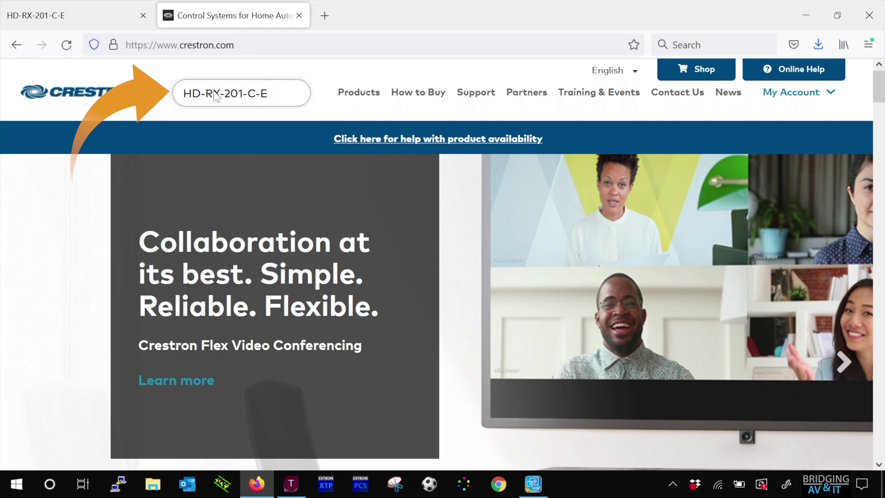
pyautogui.press('Return')
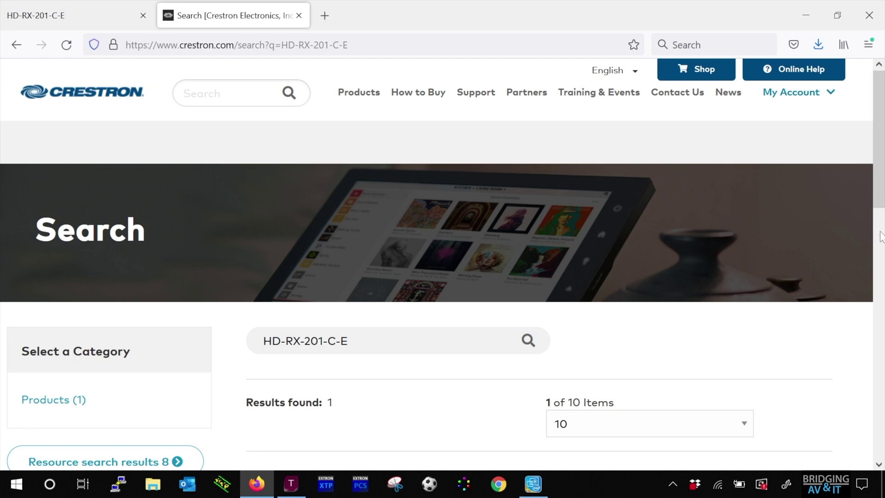
pyautogui.moveTo(880, 219); pyautogui.dragTo(873, 280)
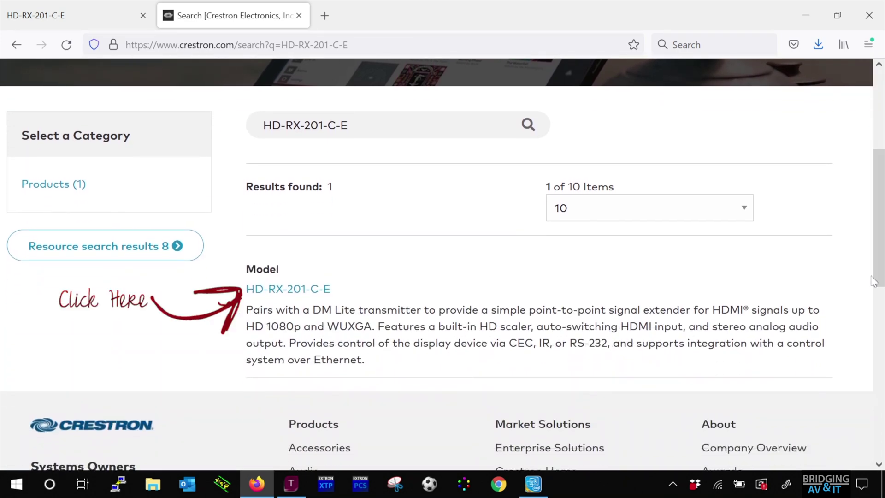
# Step: Open the HD-RX-201-C-E product page and scroll to its Software & Firmware resources
pyautogui.click(311, 289)
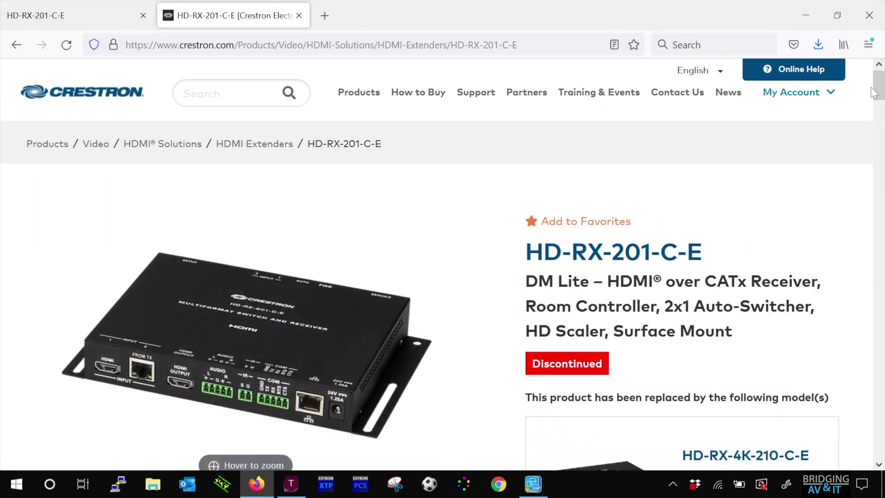
pyautogui.moveTo(881, 93); pyautogui.dragTo(882, 138)
pyautogui.scroll(-1, 774, 339)
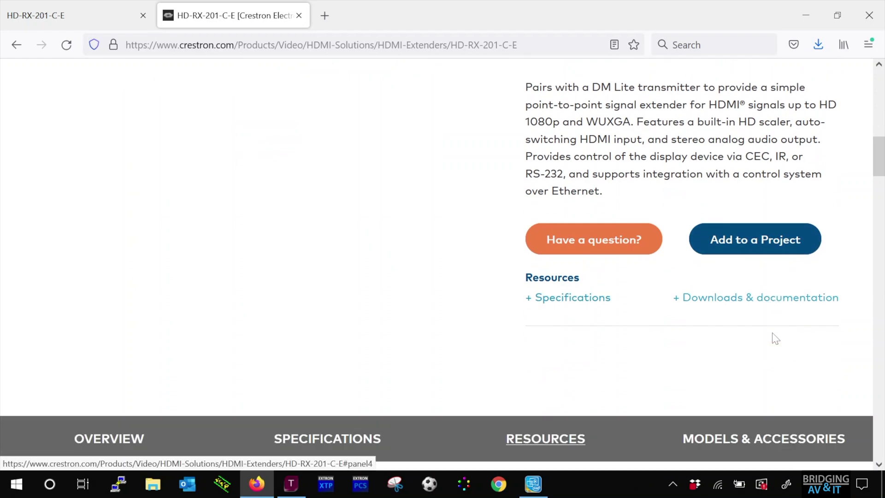
pyautogui.scroll(-6, 776, 339)
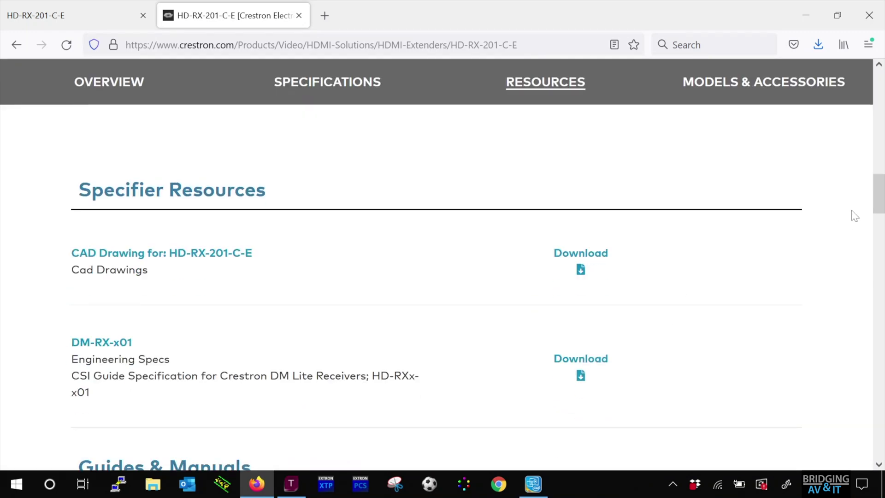
pyautogui.moveTo(880, 197); pyautogui.dragTo(877, 278)
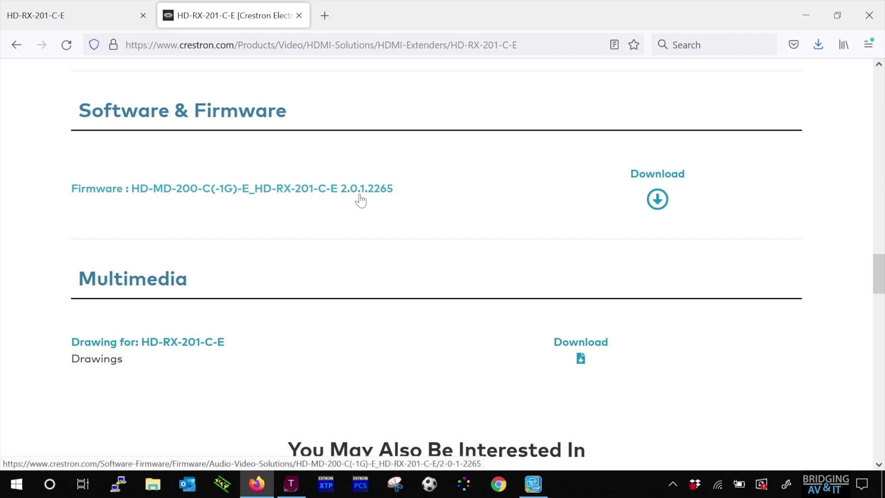
# Step: Confirm the receiver runs firmware 2.0.1.2248, then return to the 2.0.1.2265 firmware download
pyautogui.click(68, 17)
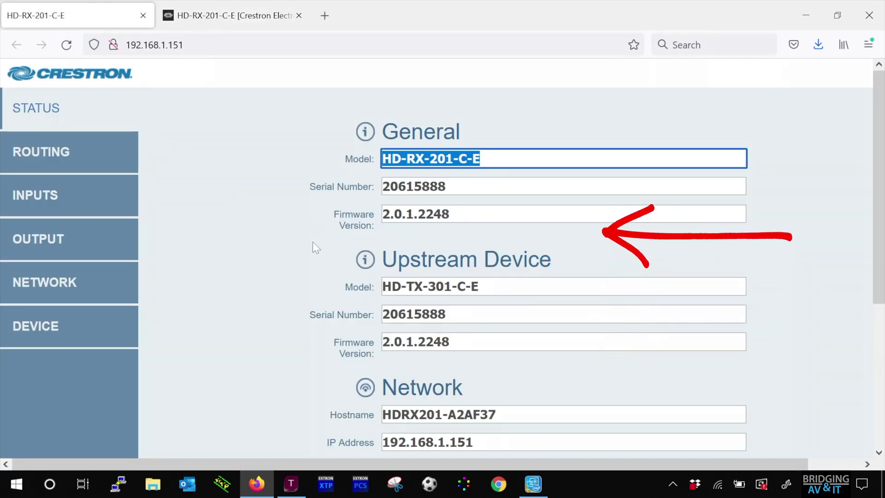
pyautogui.scroll(-1, 313, 242)
pyautogui.scroll(-4, 312, 241)
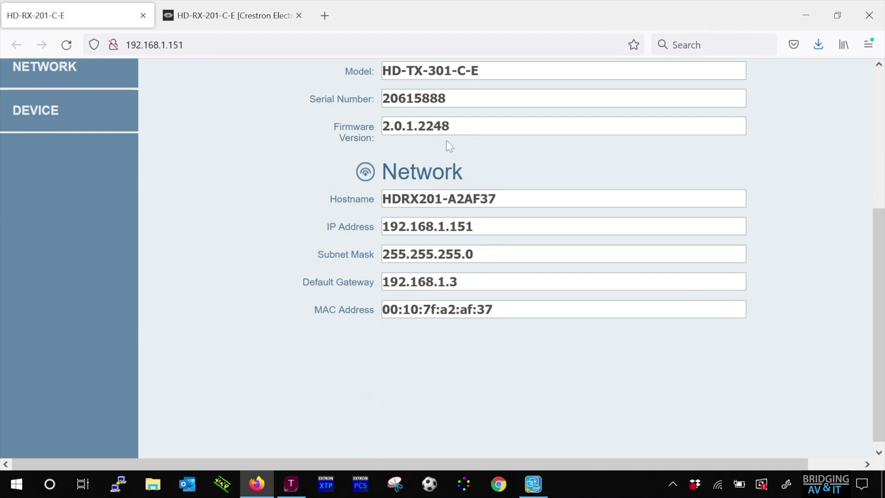
pyautogui.click(222, 8)
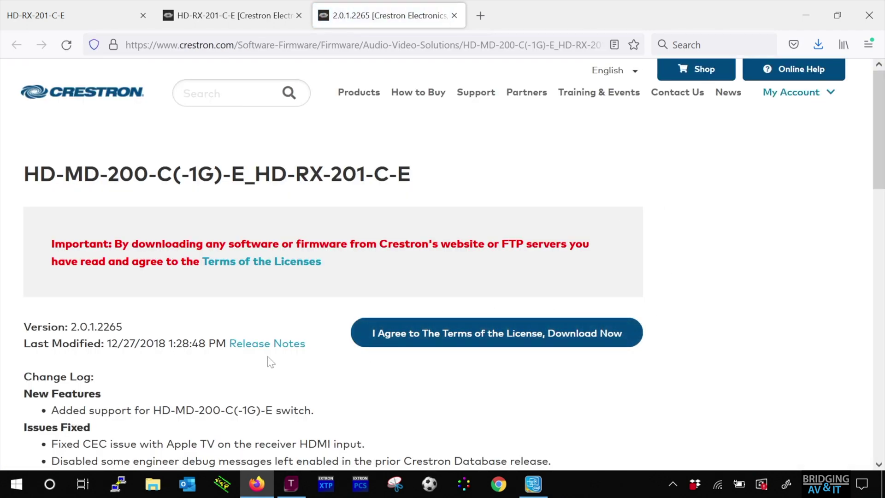
# Step: Open the 2.0.1.2265 release notes PDF and scroll through its three pages
pyautogui.click(267, 344)
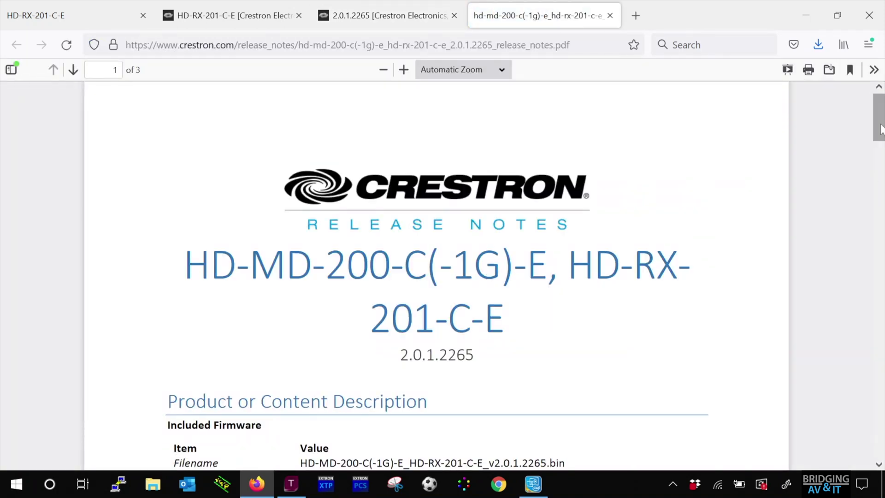
pyautogui.moveTo(880, 129); pyautogui.dragTo(880, 141)
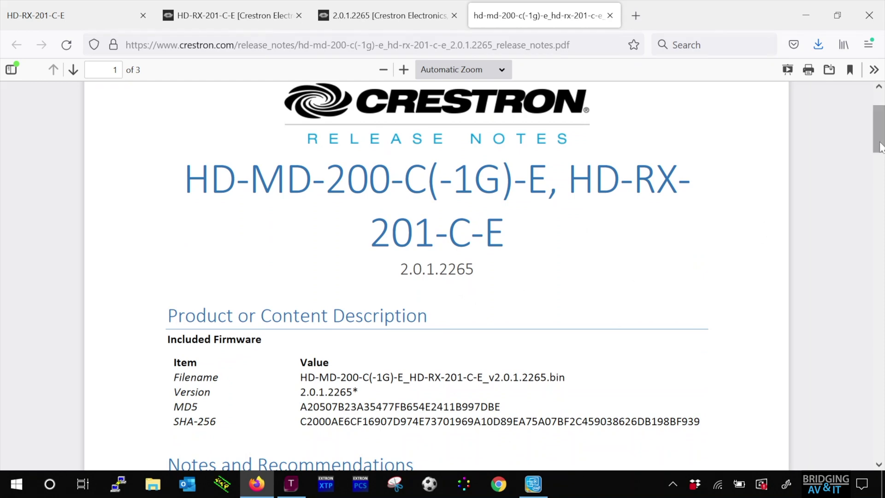
pyautogui.moveTo(880, 149); pyautogui.dragTo(881, 196)
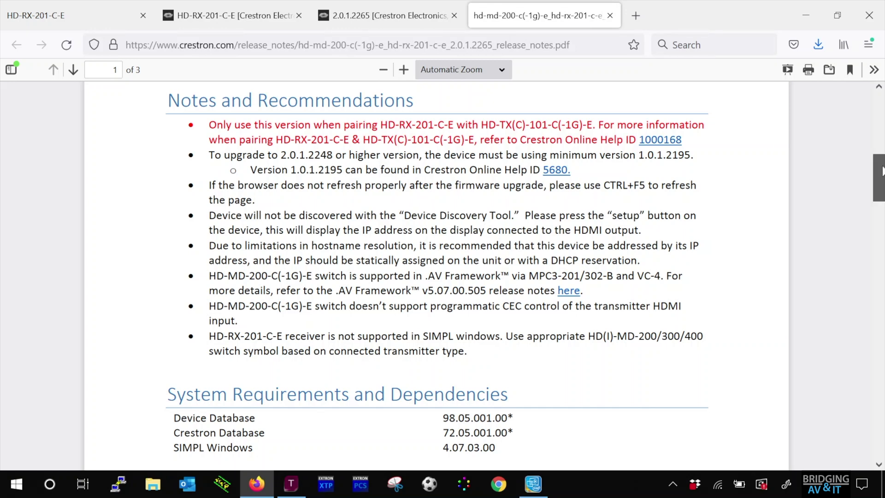
pyautogui.moveTo(881, 171); pyautogui.dragTo(881, 90)
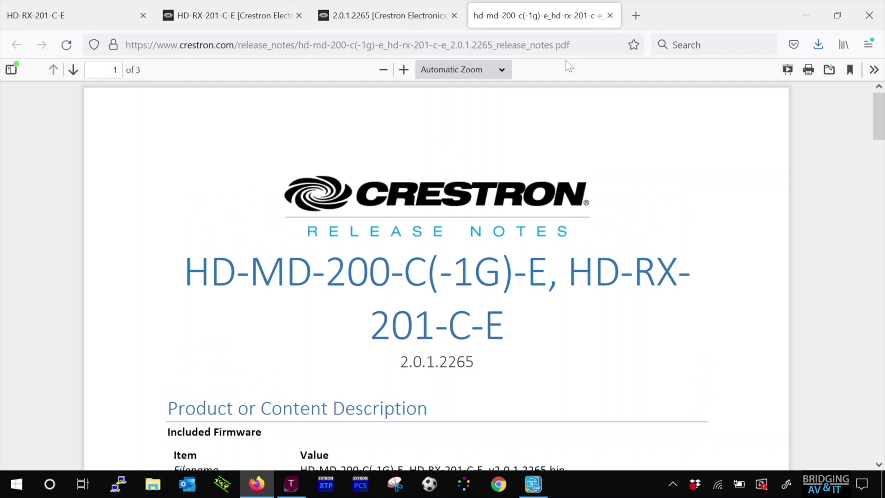
# Step: Accept the license, save the 2.0.1.2265 firmware zip, verify it downloaded, and return to the receiver tab
pyautogui.click(397, 21)
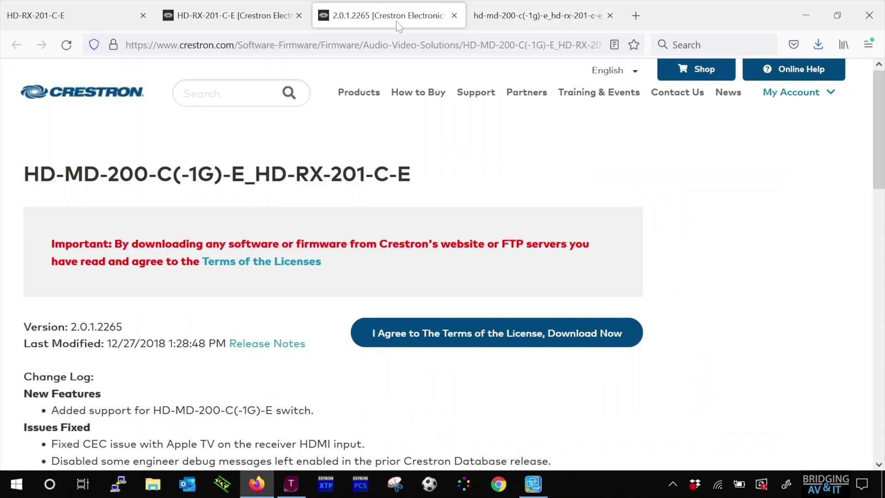
pyautogui.click(469, 334)
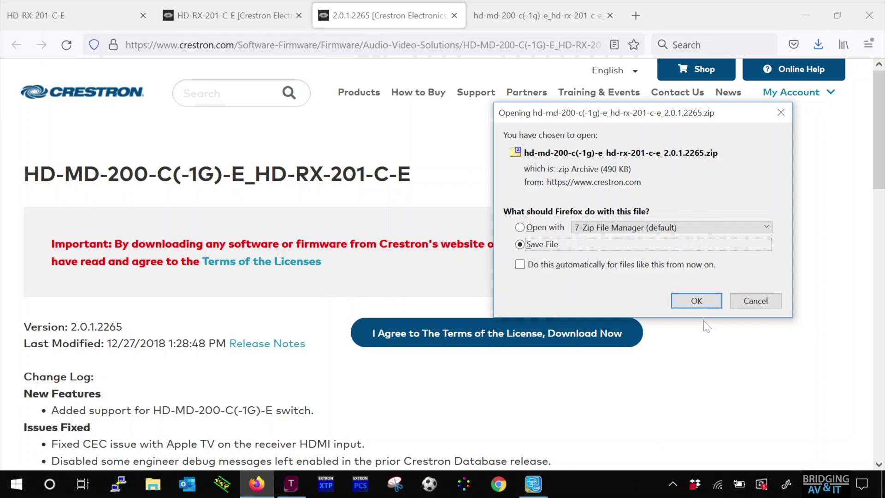
pyautogui.click(696, 300)
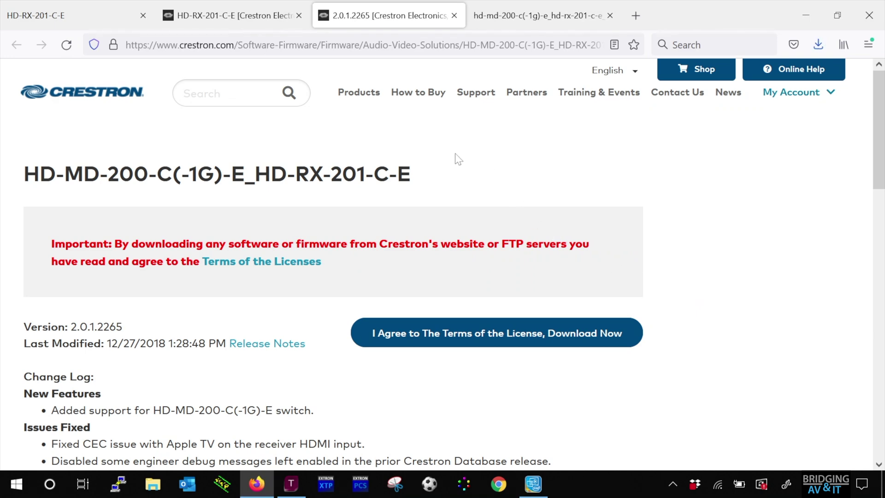
pyautogui.click(818, 45)
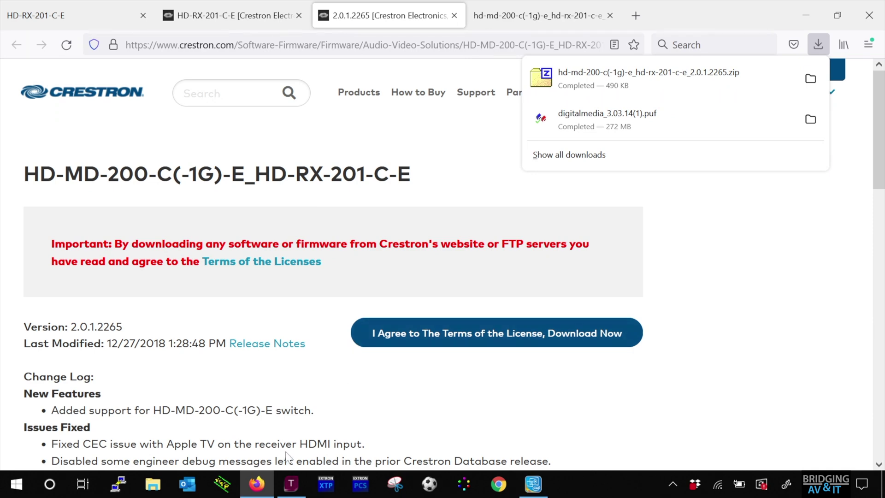
pyautogui.click(70, 11)
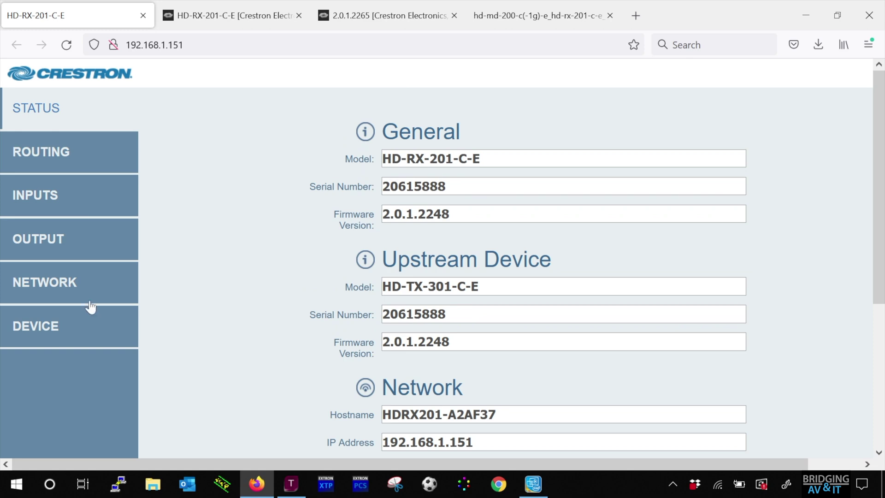
# Step: Under DEVICE > Firmware, load the 2.0.1.2265 .bin file from Downloads and confirm the update
pyautogui.click(52, 324)
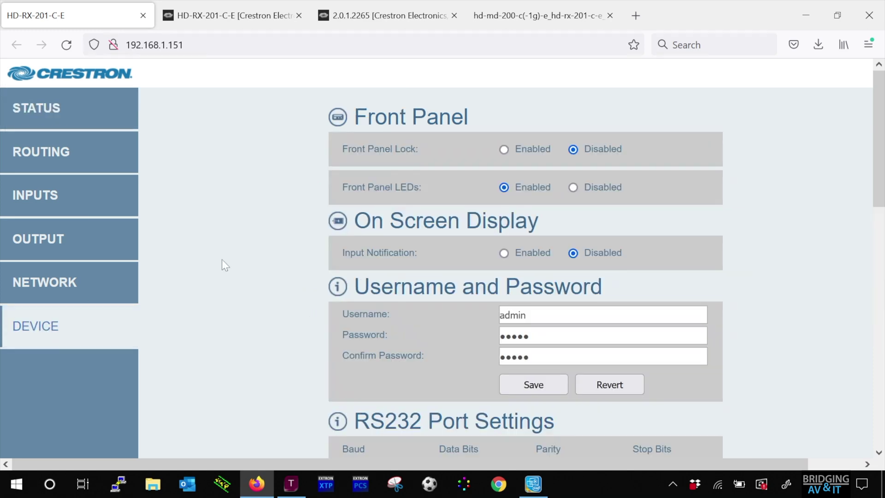
pyautogui.scroll(-3, 222, 263)
pyautogui.scroll(-5, 222, 261)
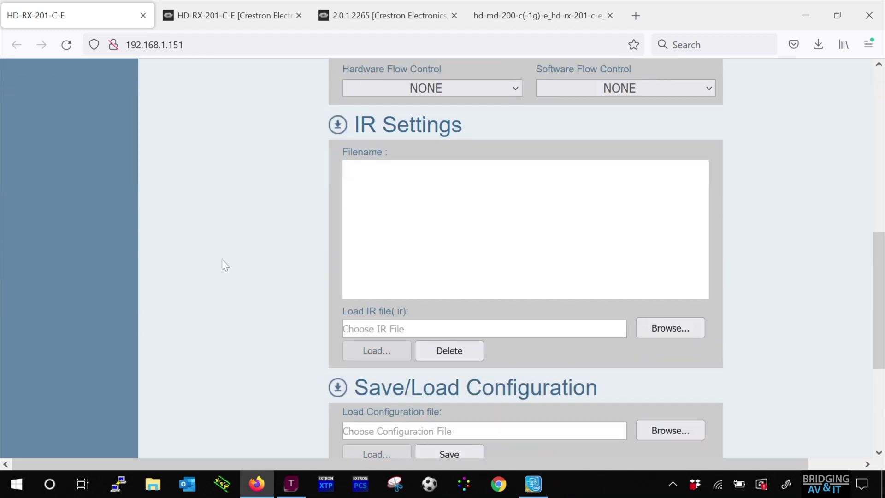
pyautogui.scroll(-2, 222, 261)
pyautogui.scroll(-2, 222, 260)
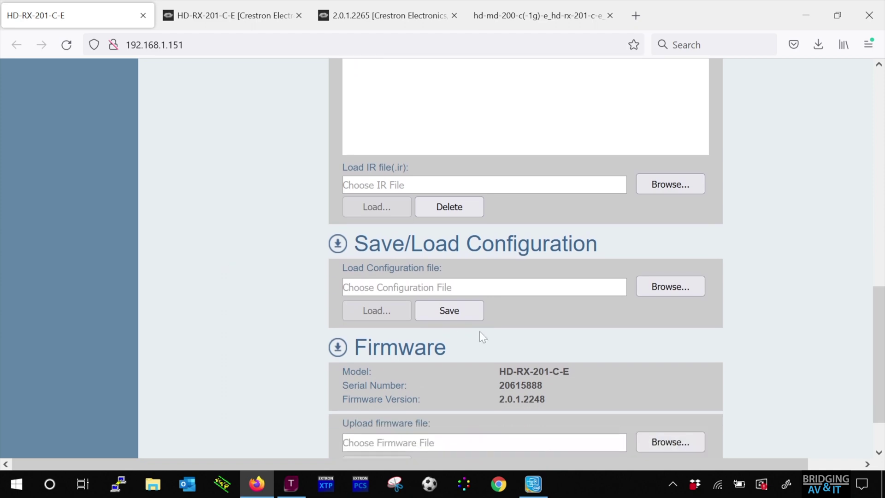
pyautogui.scroll(-2, 222, 261)
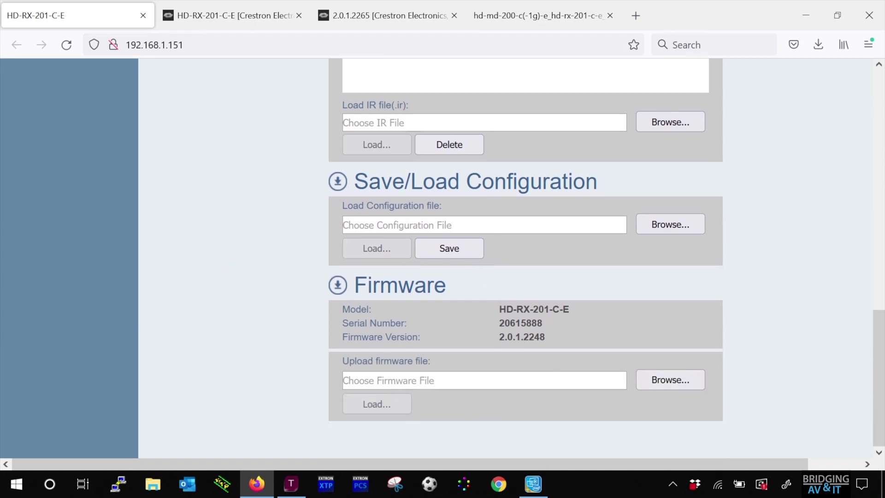
pyautogui.click(671, 380)
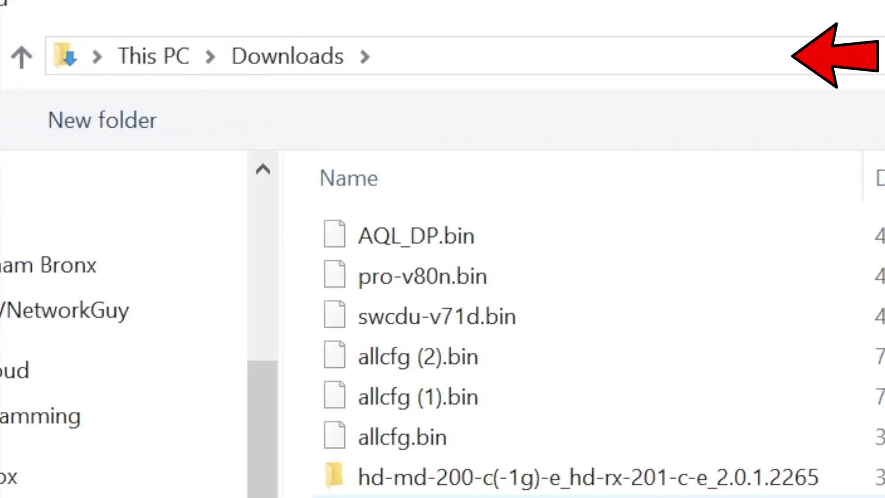
pyautogui.doubleClick(582, 475)
pyautogui.click(518, 257)
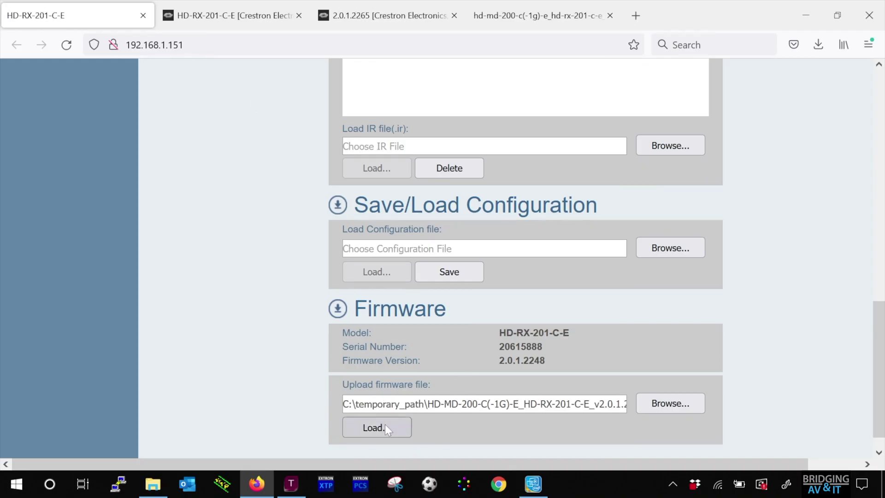
pyautogui.click(385, 425)
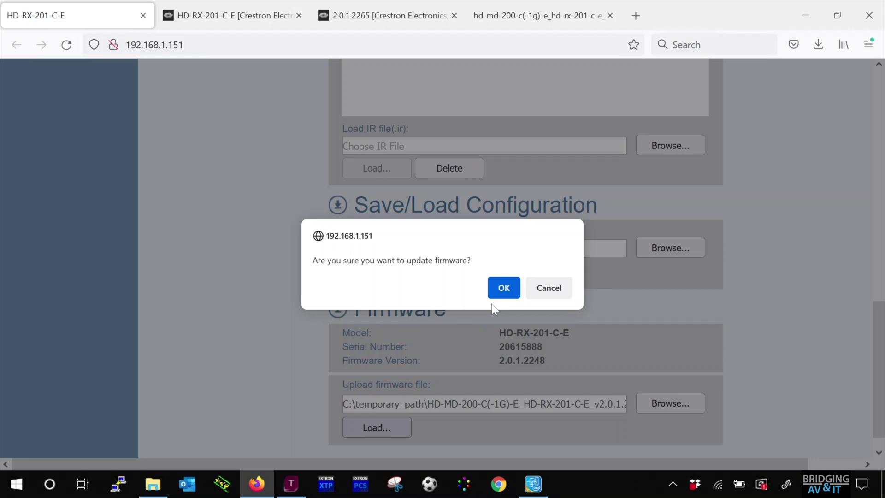
pyautogui.click(503, 288)
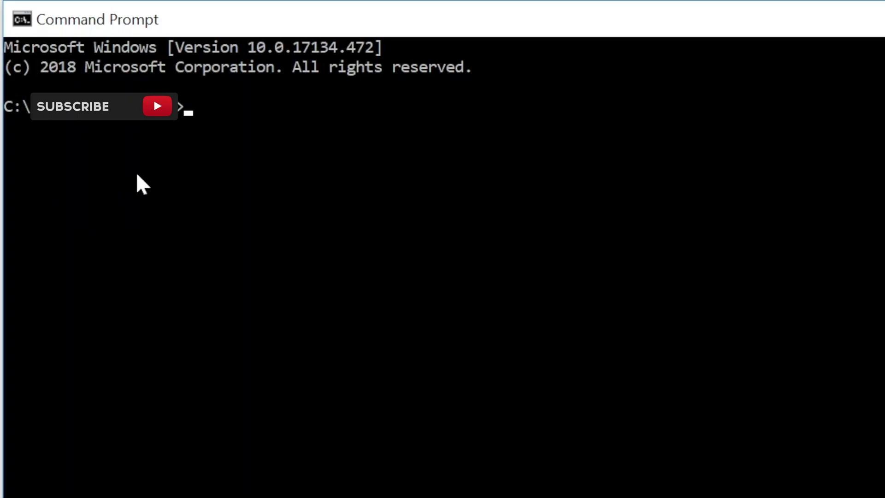
# Step: Ping the receiver at 192.168.1.151 from Command Prompt
pyautogui.write('ping')
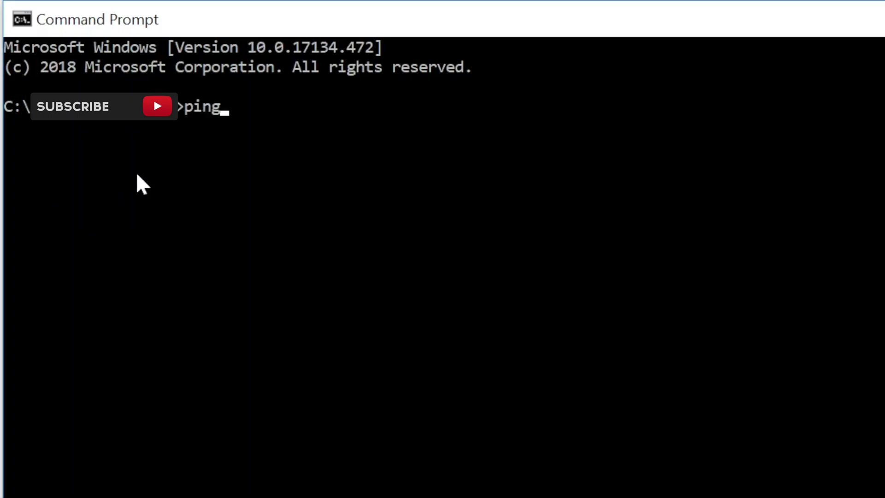
pyautogui.write(' 192.168')
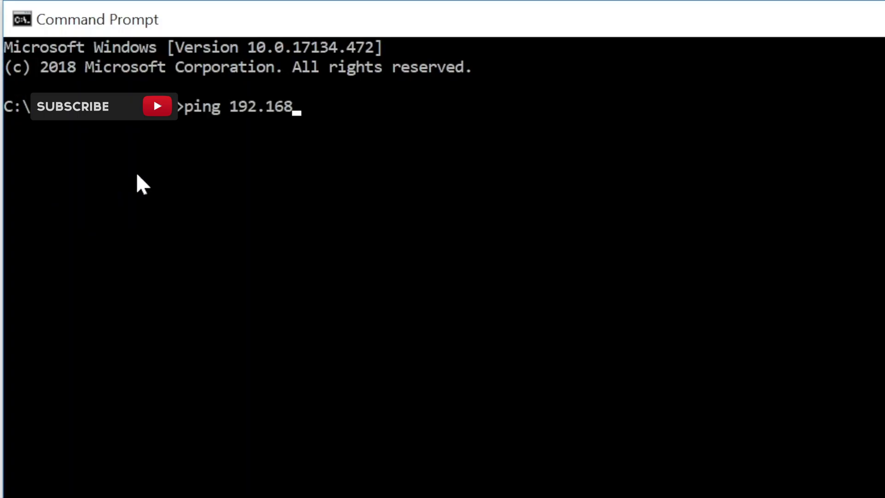
pyautogui.write('.1.151')
pyautogui.press('Return')
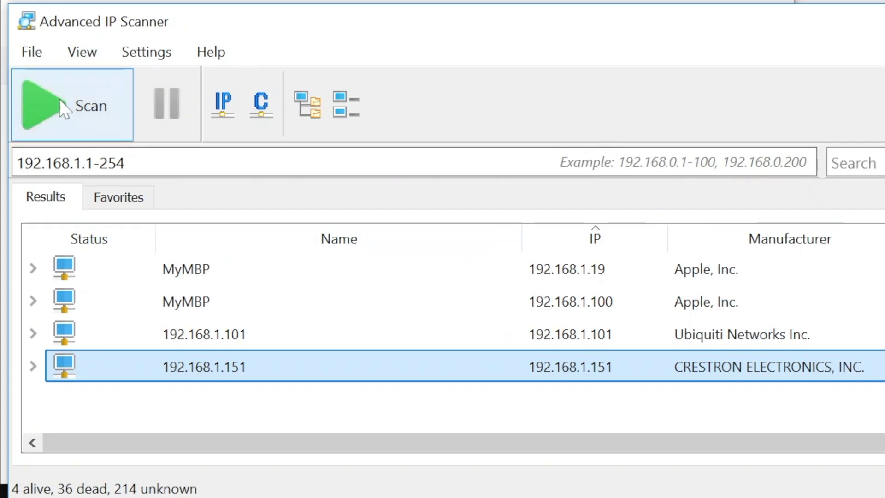
# Step: Start a new Advanced IP Scanner scan of 192.168.1.1-254
pyautogui.click(39, 99)
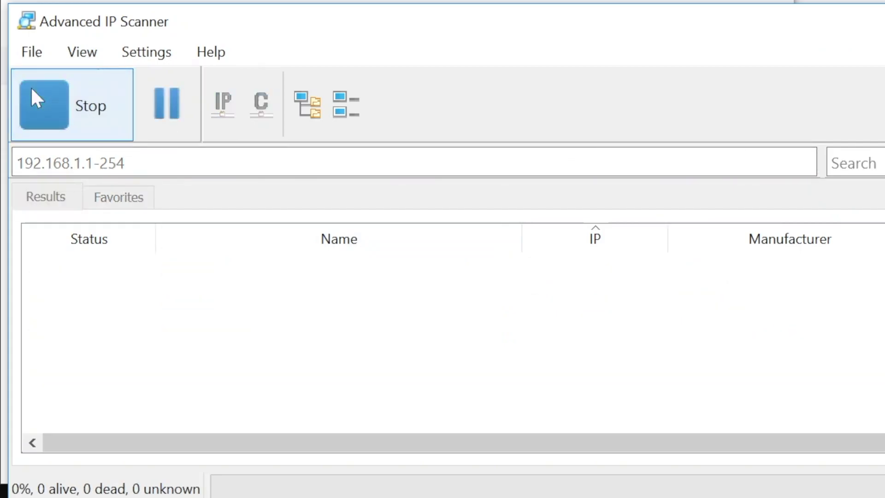